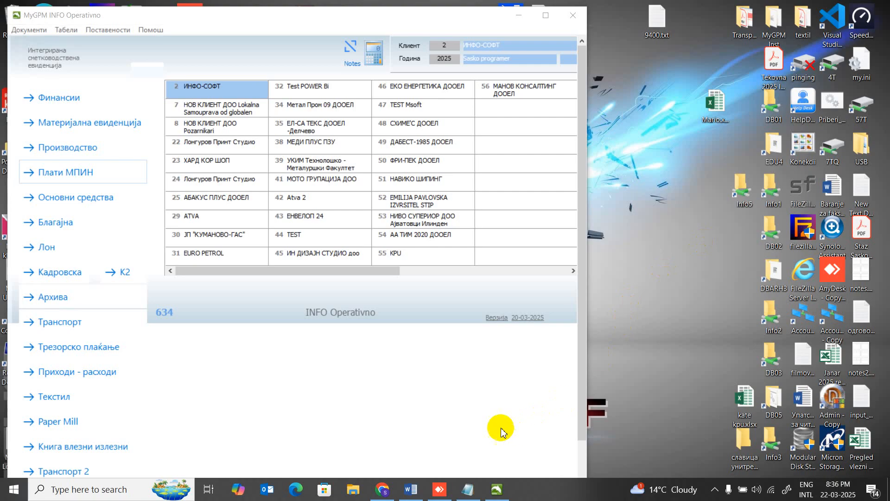
Switch to Chrome and view the Ефективна работа section of the e-PDD salary calculation, then hide the browser again
{"action": "left_click", "coordinate": [382, 488]}
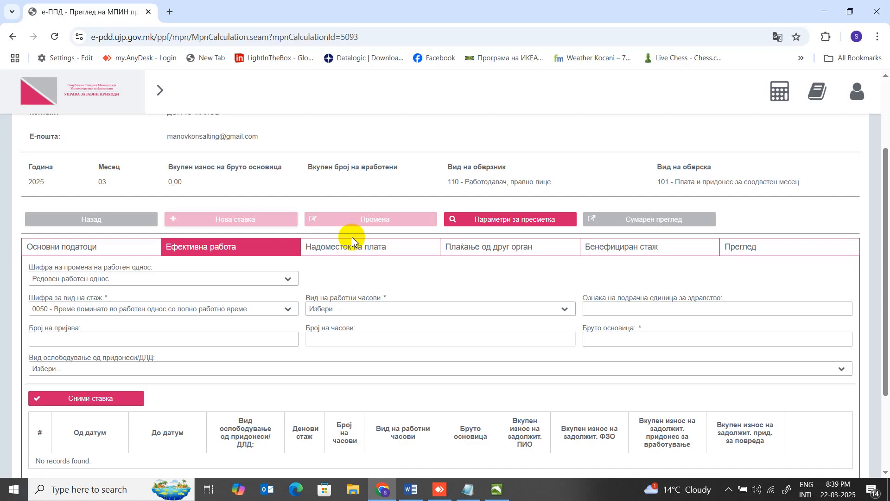
{"action": "left_click", "coordinate": [821, 13]}
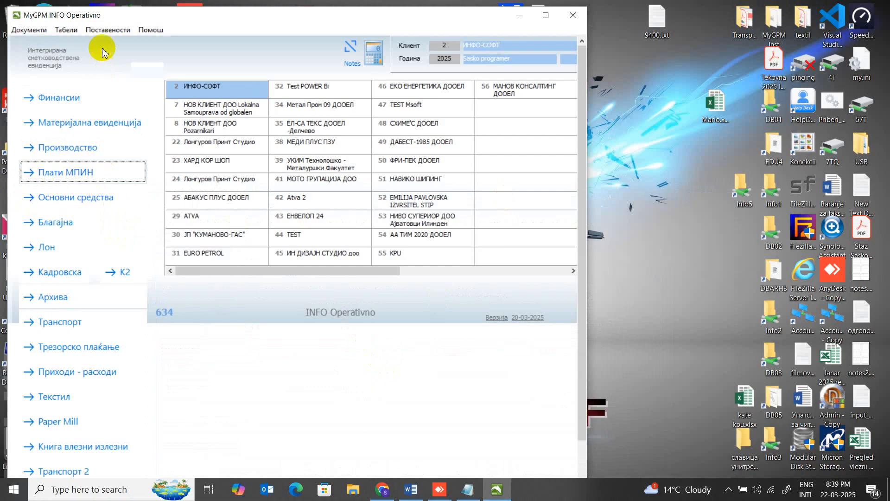
Open the operator settings and grant the first operator (s0) the Плата Е-ПДД editing permission
{"action": "left_click", "coordinate": [108, 29]}
{"action": "left_click", "coordinate": [108, 44]}
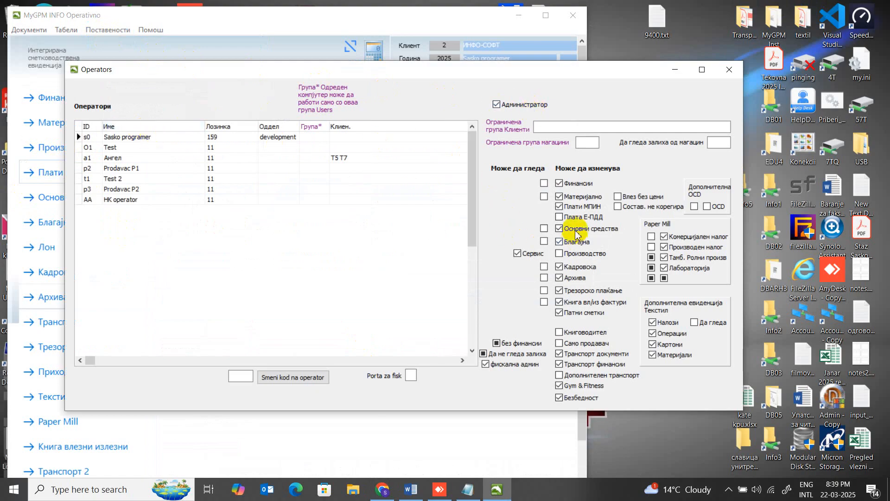
{"action": "left_click", "coordinate": [560, 218]}
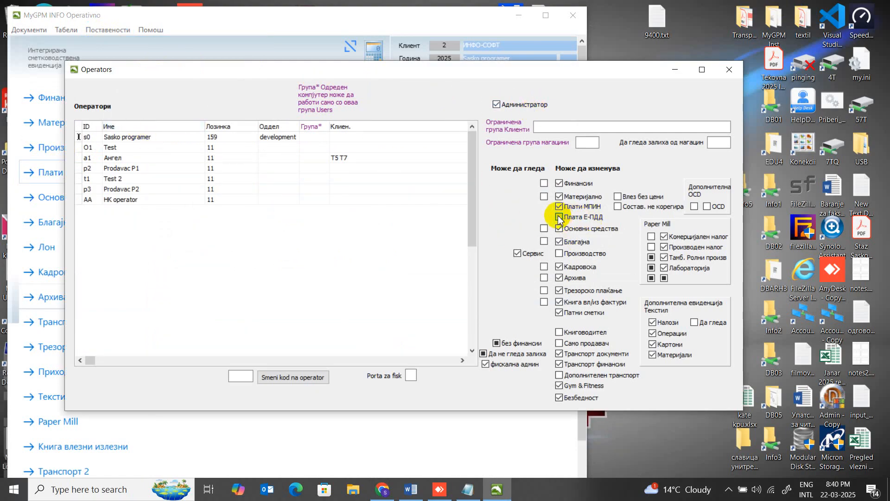
{"action": "left_click", "coordinate": [559, 218]}
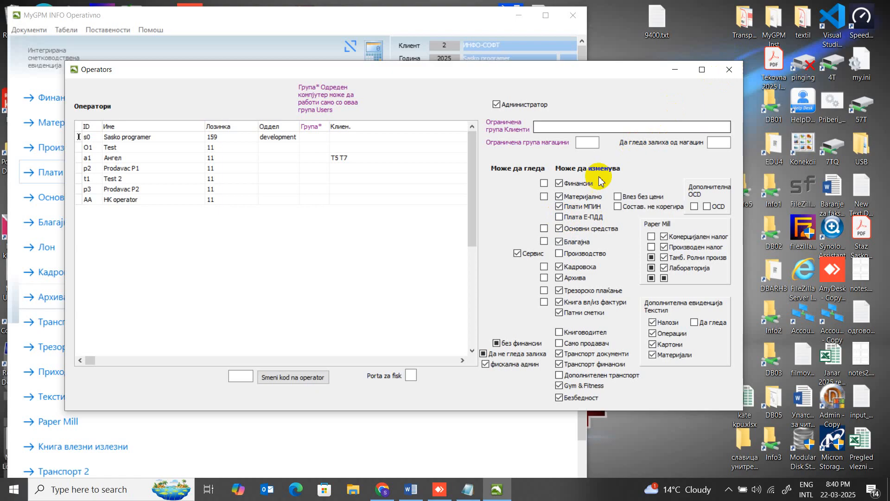
{"action": "left_click", "coordinate": [560, 218]}
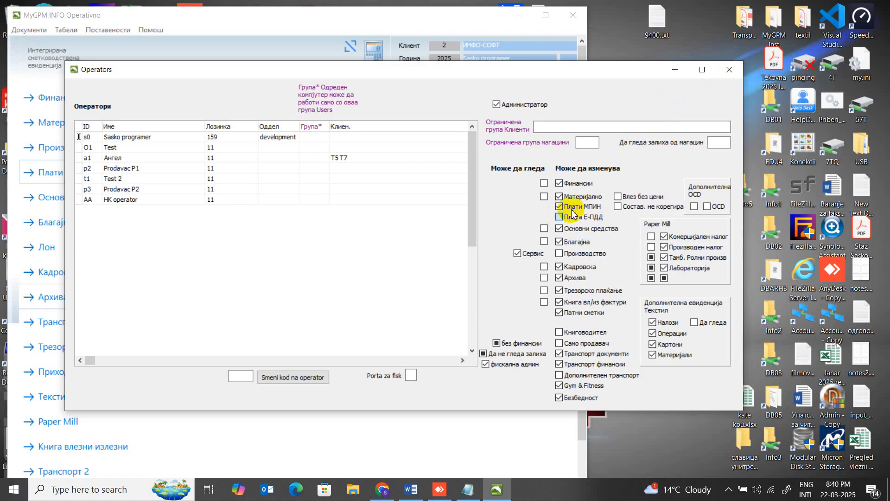
{"action": "left_click", "coordinate": [730, 71]}
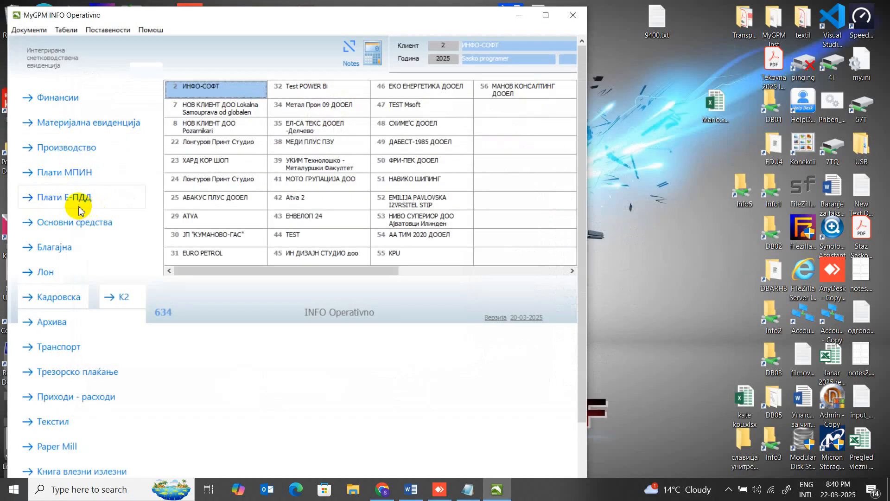
Open the Плати Е-ПДД payroll calculation and re-sort the 2025 month list, ending on month 11
{"action": "left_click", "coordinate": [53, 200]}
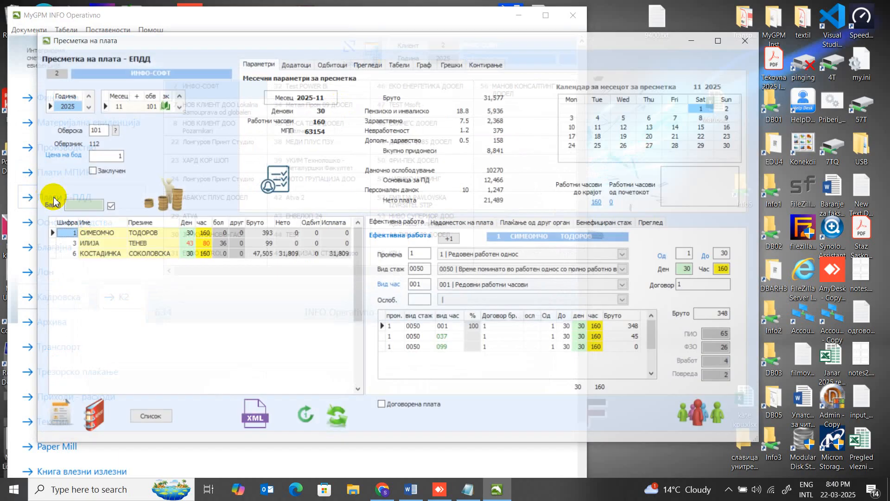
{"action": "left_click_drag", "start_coordinate": [204, 42], "coordinate": [216, 47]}
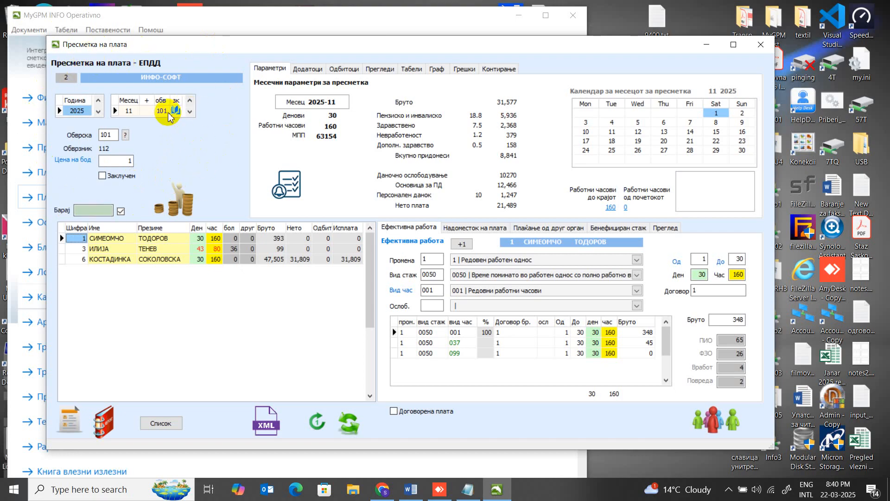
{"action": "left_click", "coordinate": [77, 107]}
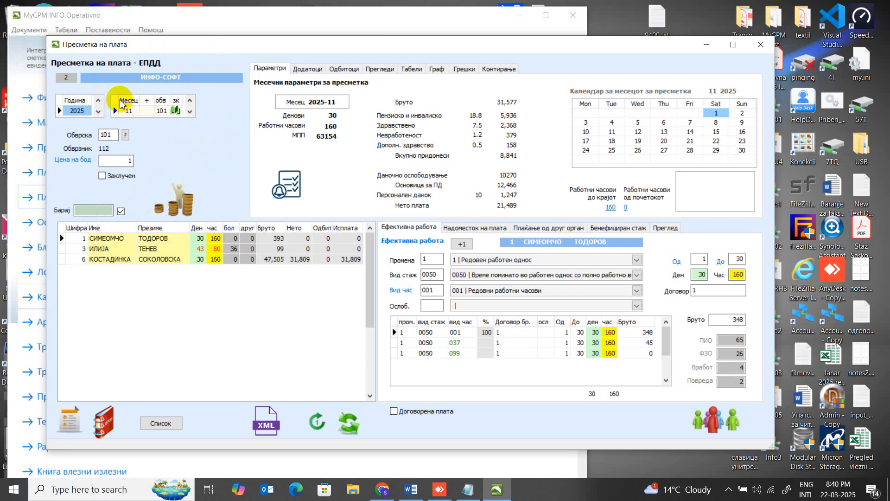
{"action": "left_click", "coordinate": [129, 105]}
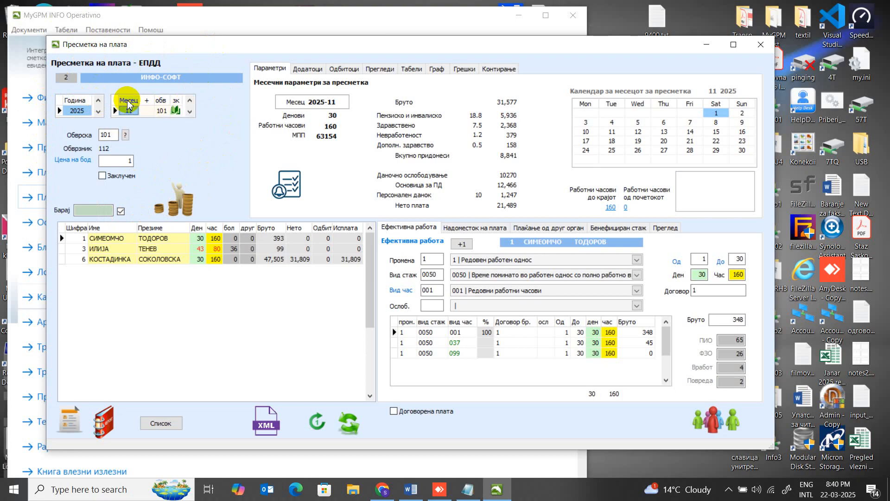
{"action": "left_click", "coordinate": [127, 101]}
{"action": "left_click", "coordinate": [129, 101]}
{"action": "left_click", "coordinate": [130, 101]}
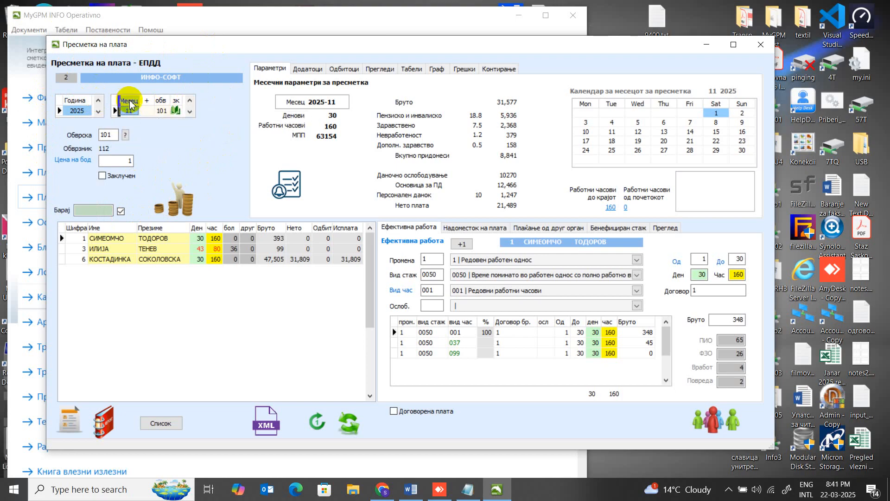
{"action": "left_click", "coordinate": [132, 121]}
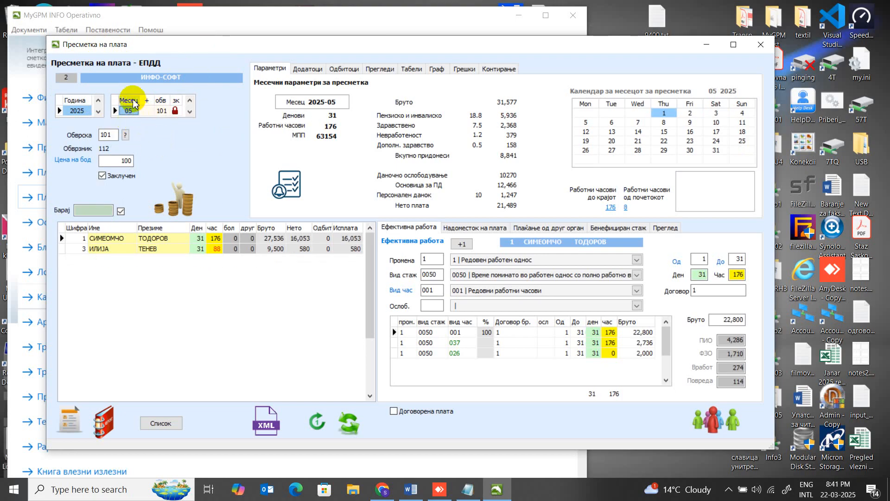
{"action": "left_click", "coordinate": [133, 103]}
{"action": "left_click", "coordinate": [131, 125]}
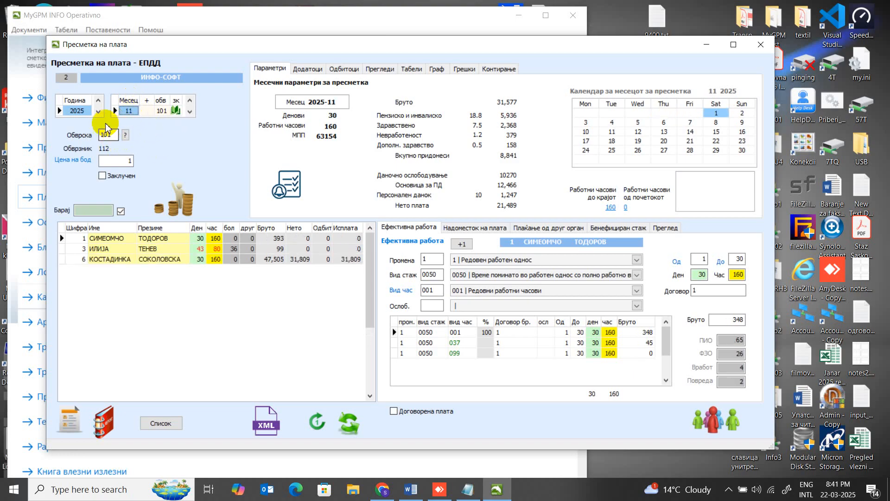
Choose obligation type 101 | Плата и придонес за соодветен месец for month 11
{"action": "left_click", "coordinate": [108, 136]}
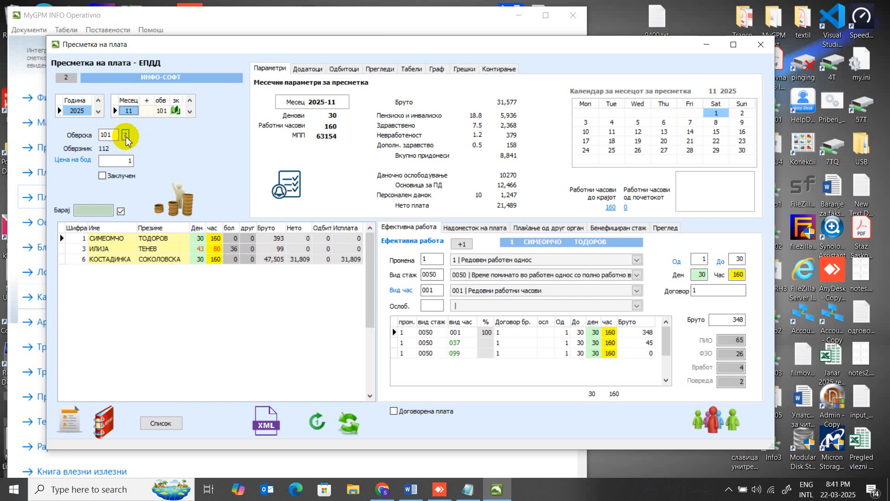
{"action": "left_click", "coordinate": [125, 136]}
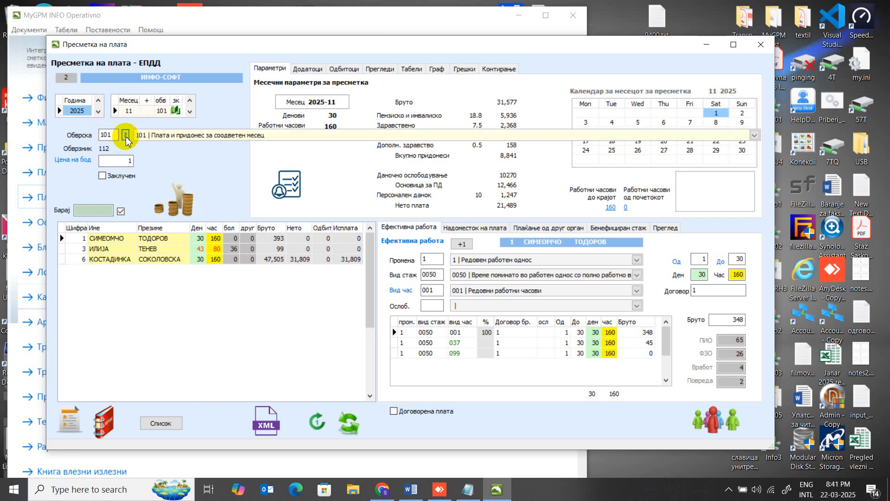
{"action": "left_click", "coordinate": [164, 137]}
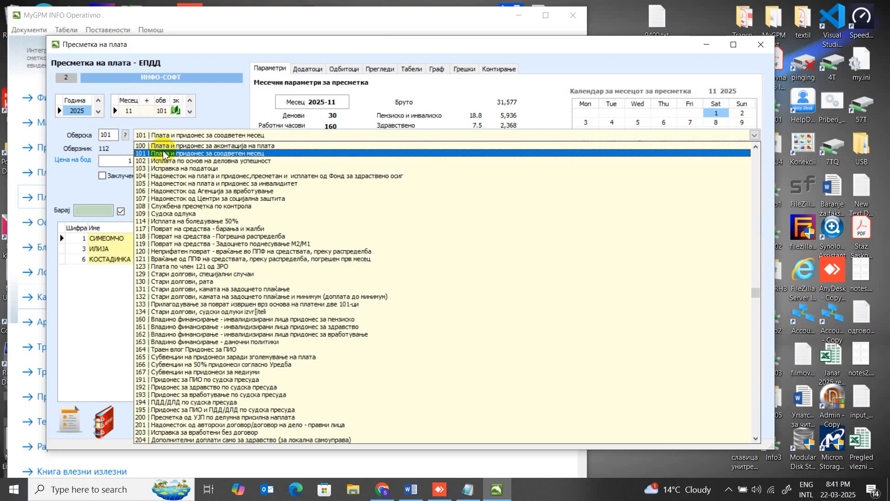
{"action": "left_click", "coordinate": [157, 153]}
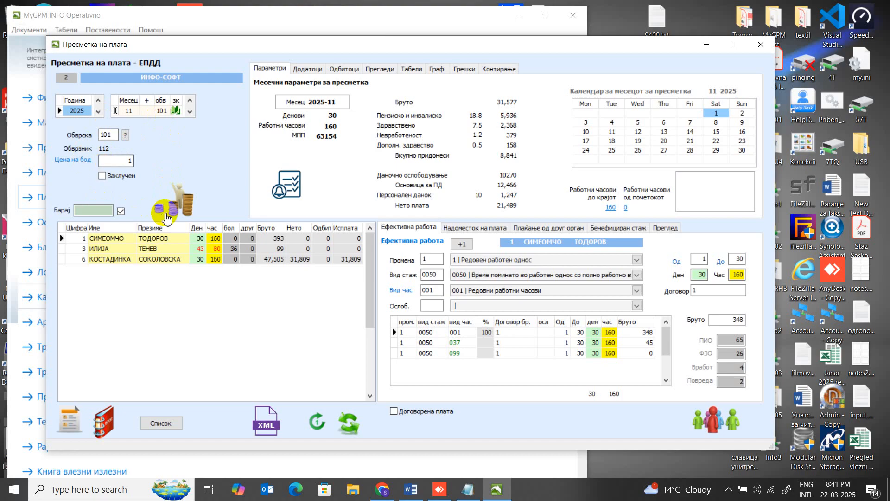
Examine the Манипулации со плата options for forming a new month from an earlier calculation, then close them
{"action": "left_click", "coordinate": [178, 204]}
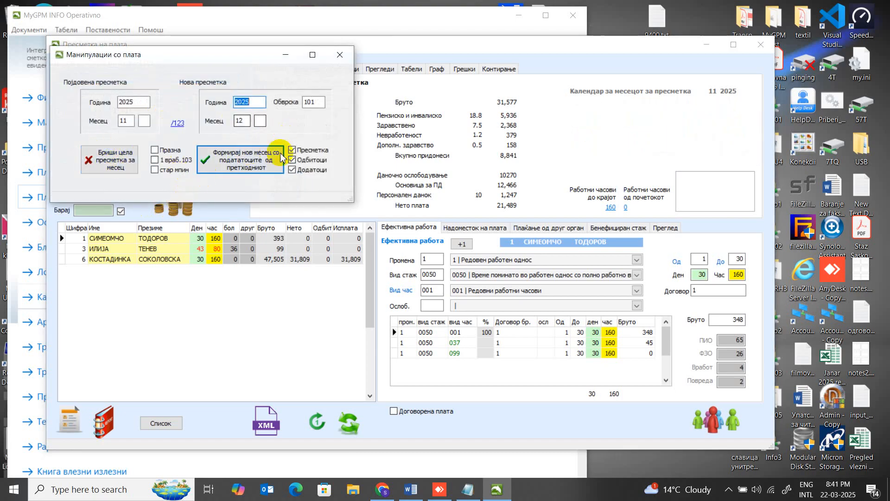
{"action": "left_click", "coordinate": [339, 55]}
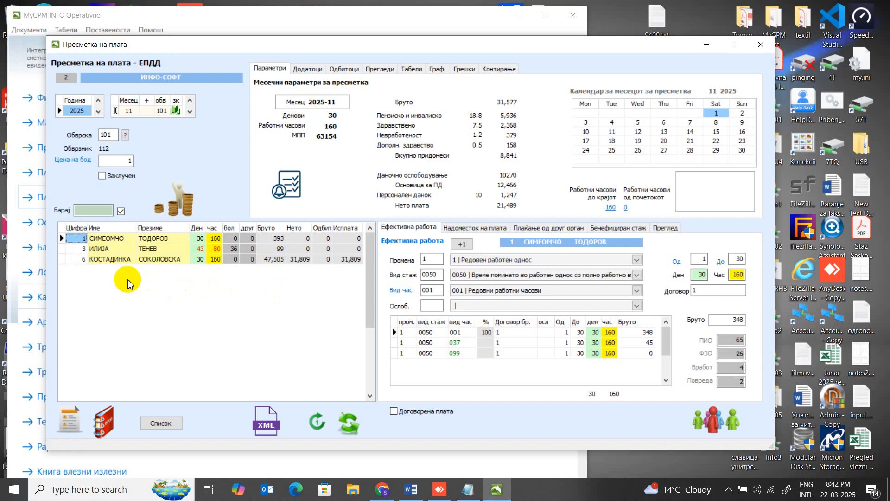
View the Ефективна работа entries of employees 3 and 1 and compare the layout with the e-PDD form in Chrome
{"action": "left_click", "coordinate": [96, 250]}
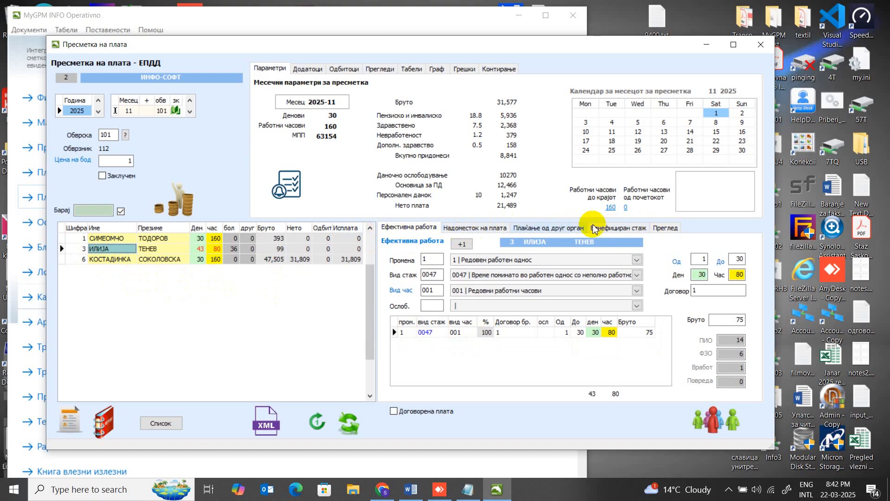
{"action": "left_click", "coordinate": [125, 240]}
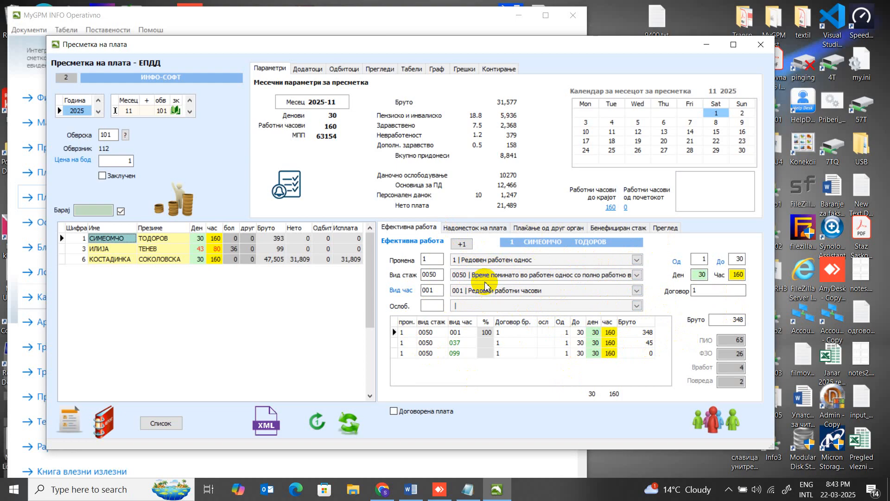
{"action": "left_click", "coordinate": [383, 492]}
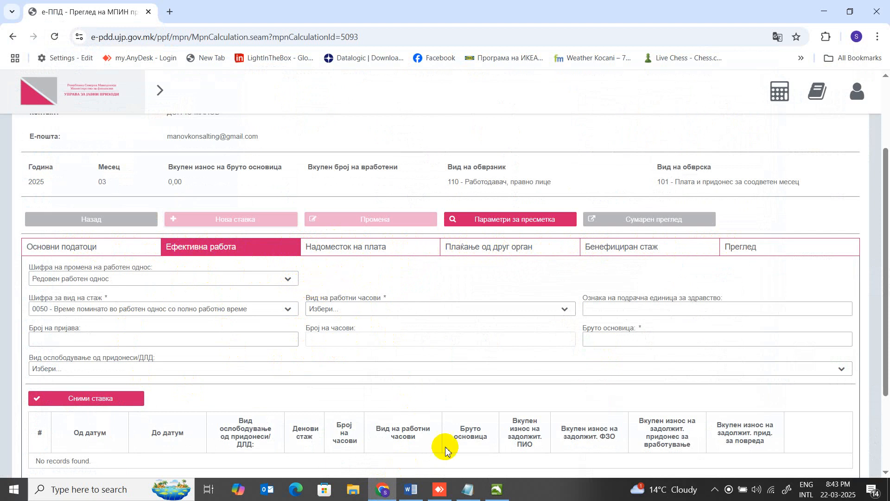
{"action": "left_click", "coordinate": [494, 496]}
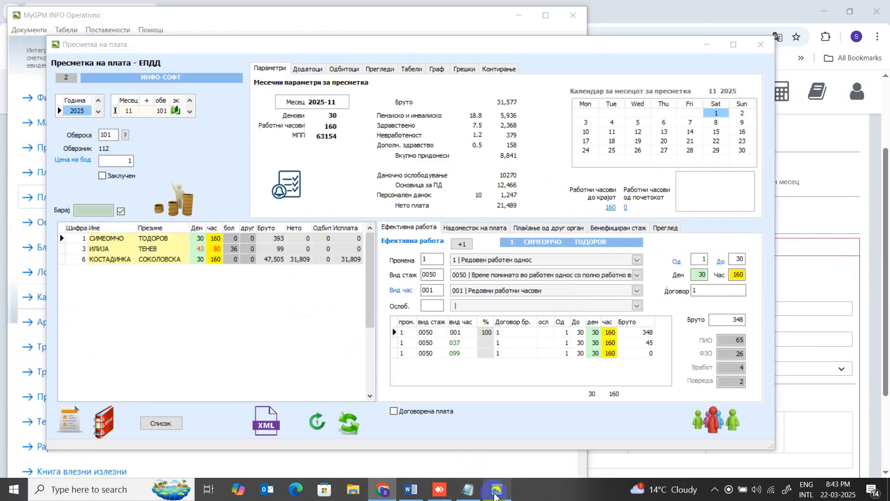
Look through employee 1's Надоместок на плата, Плаќање од друг орган, Бенефициран стаж and Преглед sections
{"action": "left_click", "coordinate": [470, 230]}
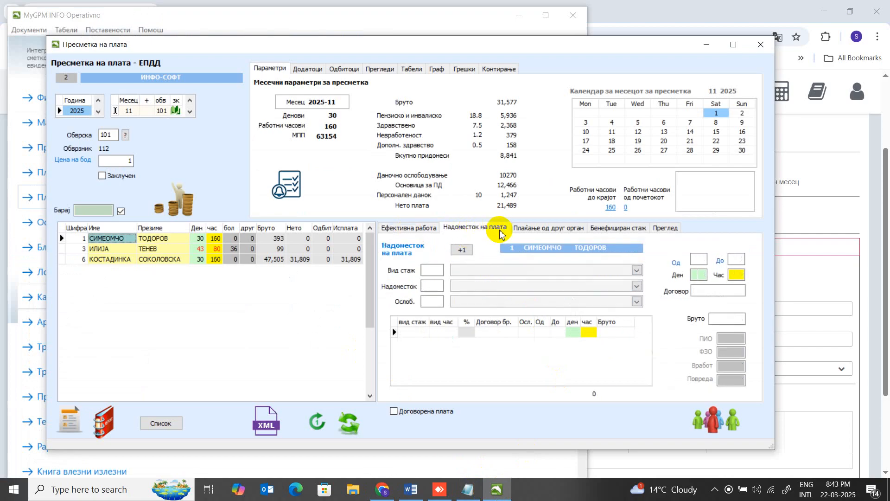
{"action": "left_click", "coordinate": [541, 229]}
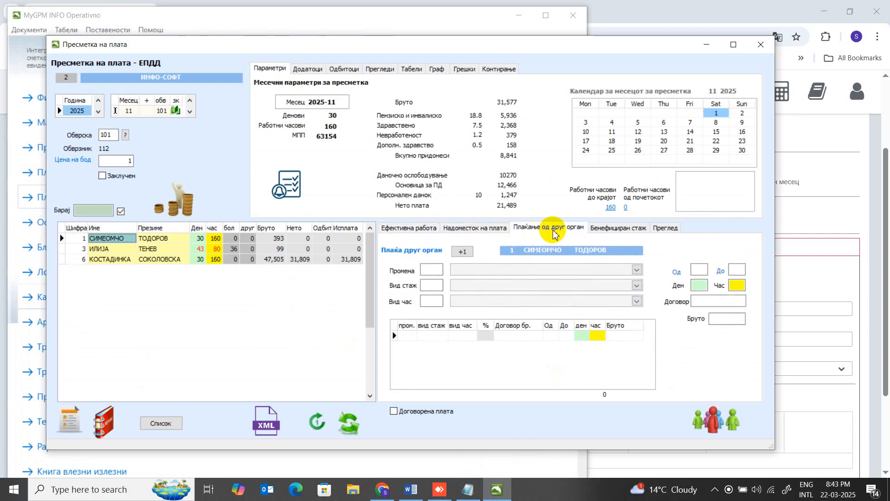
{"action": "left_click", "coordinate": [612, 229]}
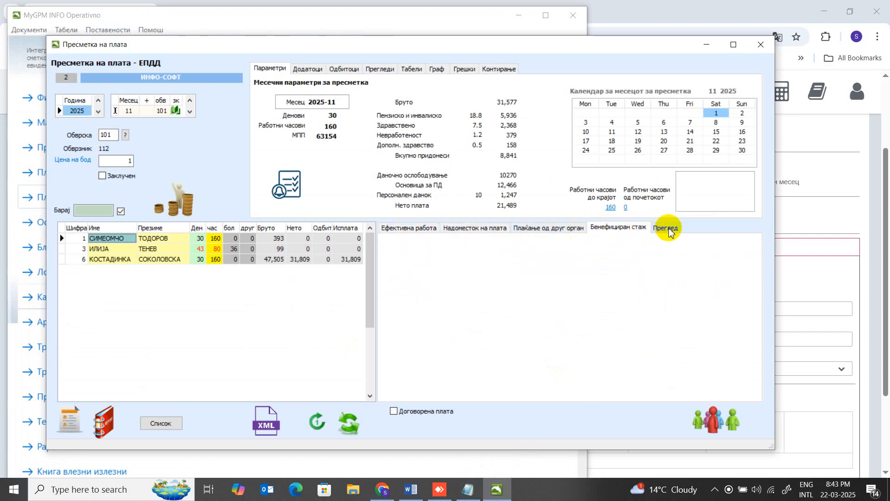
{"action": "left_click", "coordinate": [669, 230]}
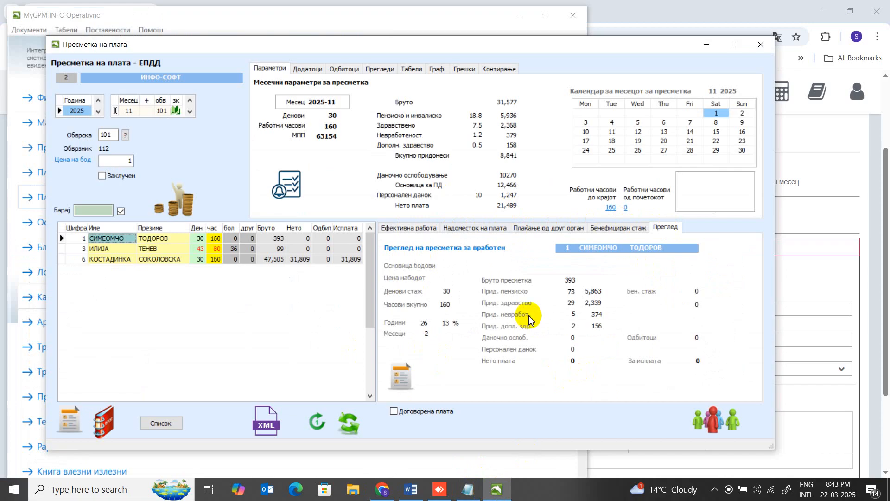
Return to employee 1's Ефективна работа and inspect the entries with hour types 037 and 099
{"action": "left_click", "coordinate": [421, 229]}
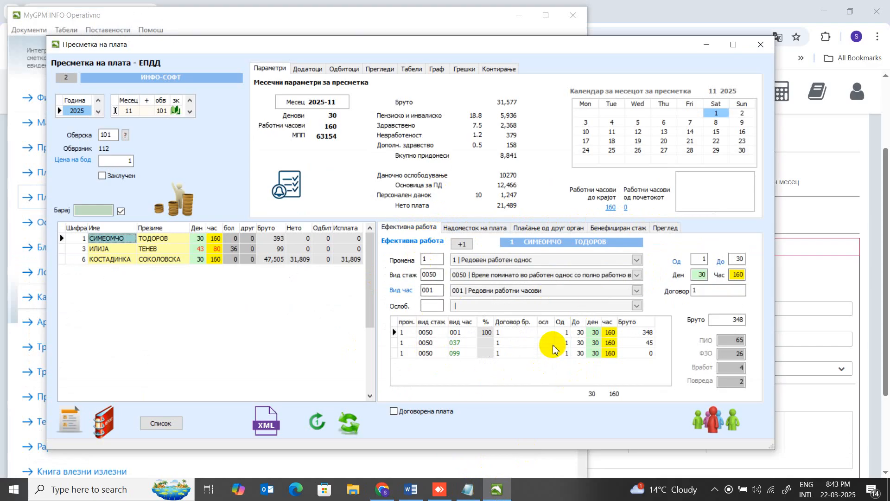
{"action": "left_click", "coordinate": [457, 345]}
{"action": "left_click", "coordinate": [460, 355]}
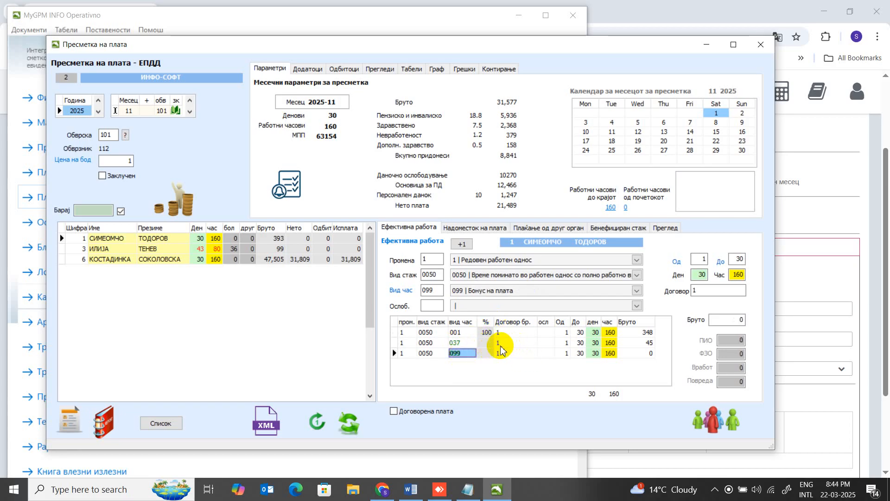
Examine employee 3's Надоместок на плата entry and check Плаќање од друг орган for employees 6, 3 and 1
{"action": "left_click", "coordinate": [469, 229]}
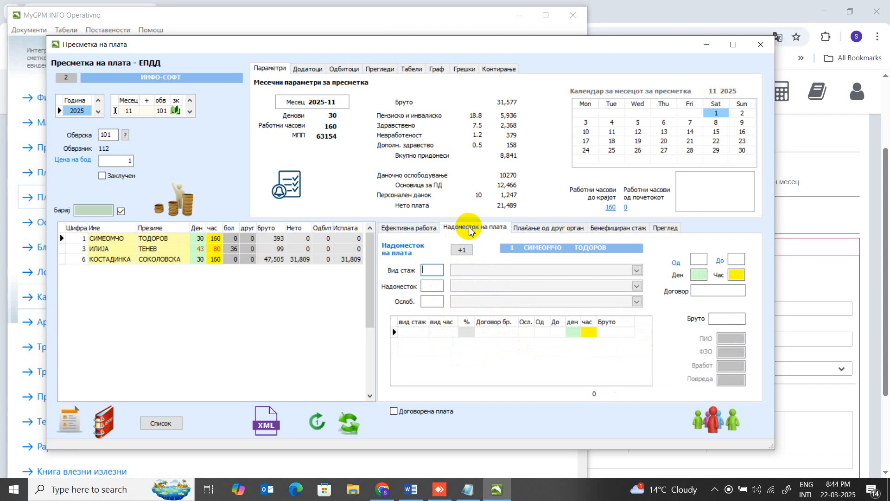
{"action": "left_click", "coordinate": [297, 253]}
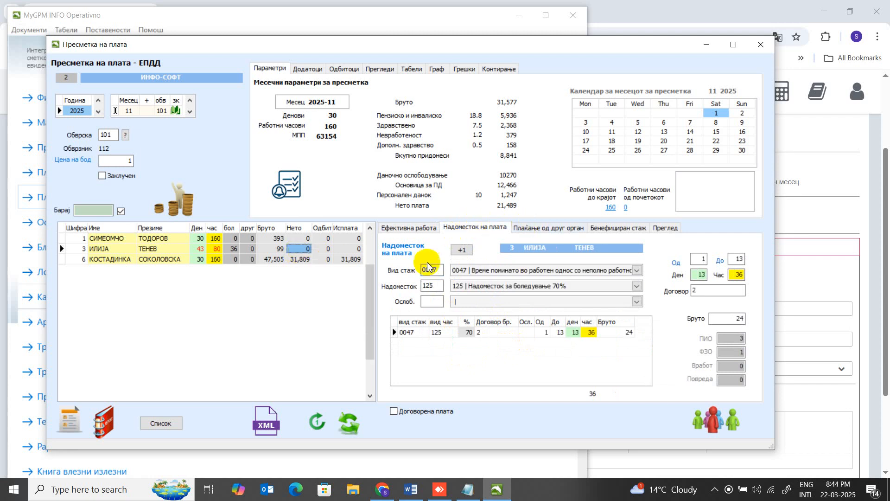
{"action": "left_click", "coordinate": [540, 229]}
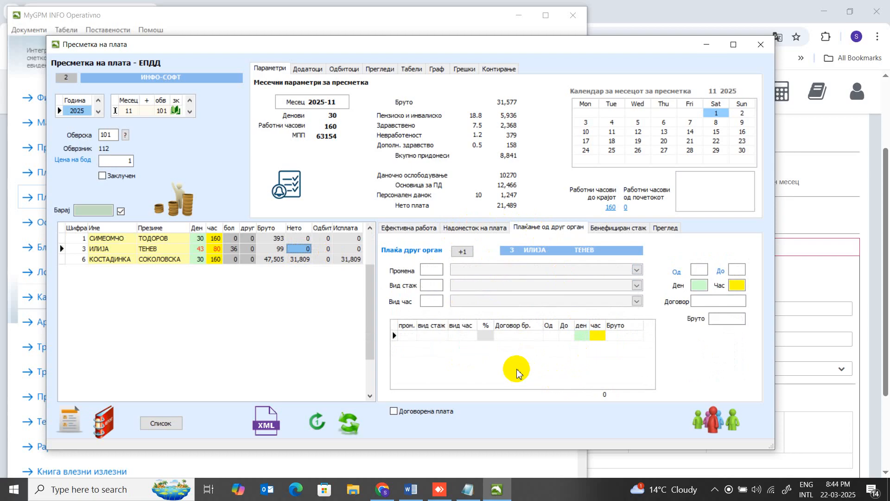
{"action": "left_click", "coordinate": [290, 260]}
{"action": "left_click", "coordinate": [279, 250]}
{"action": "left_click", "coordinate": [275, 237]}
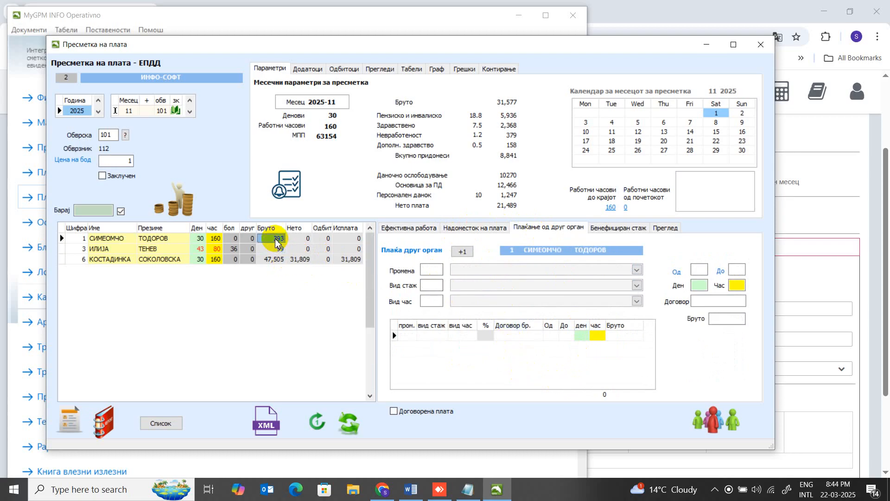
{"action": "left_click", "coordinate": [274, 249]}
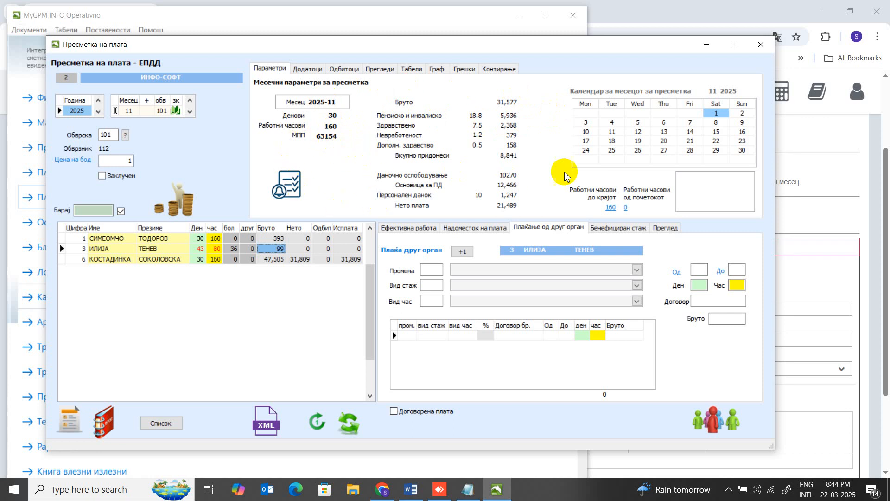
Check the remaining working hours for days in the November 2025 calendar, then view employee 3's regular hours under Додатоци
{"action": "left_click", "coordinate": [664, 131]}
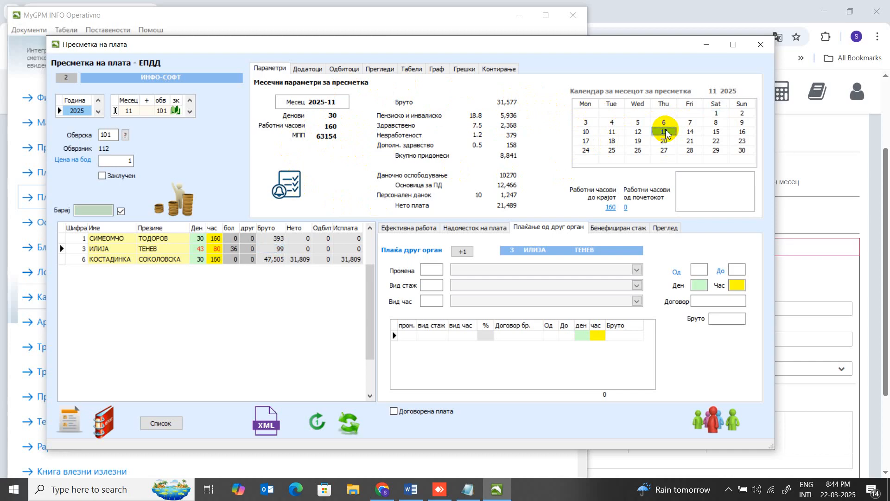
{"action": "left_click", "coordinate": [638, 131]}
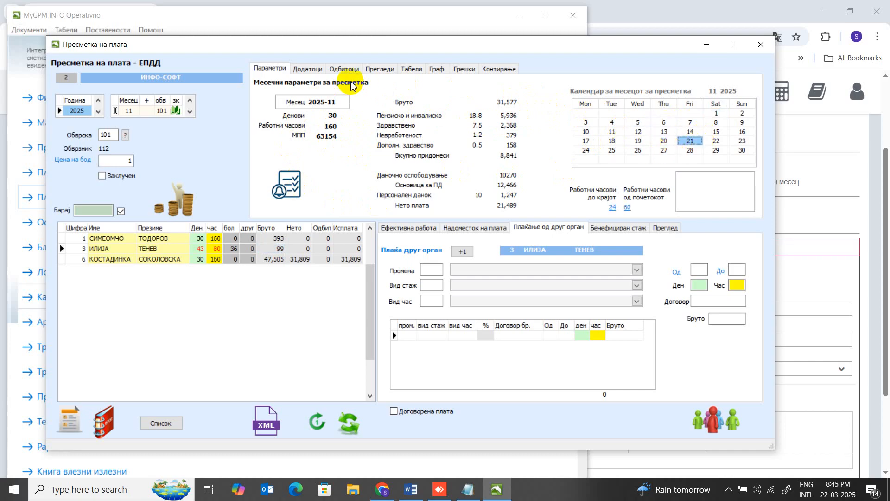
{"action": "left_click", "coordinate": [312, 73]}
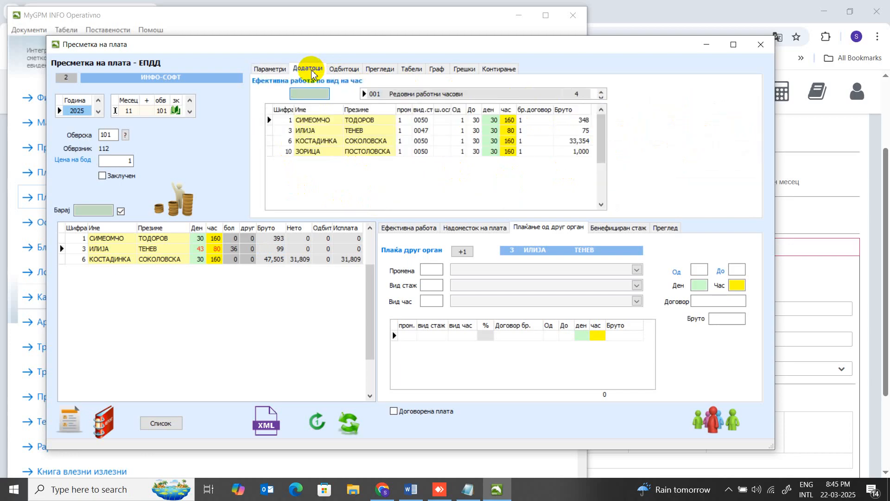
{"action": "left_click", "coordinate": [309, 131]}
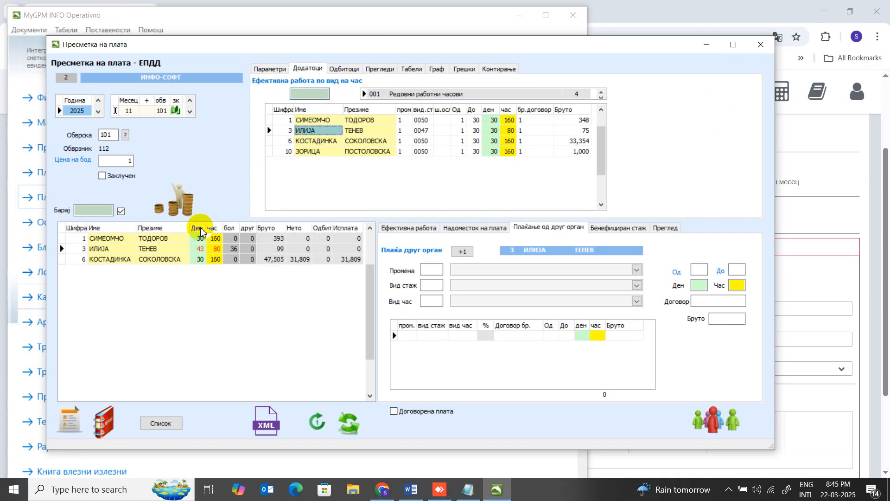
Switch to month 05 of 2025 and view employee 3's Плаќање од друг орган and Ефективна работа entries
{"action": "left_click", "coordinate": [128, 111]}
{"action": "left_click", "coordinate": [138, 123]}
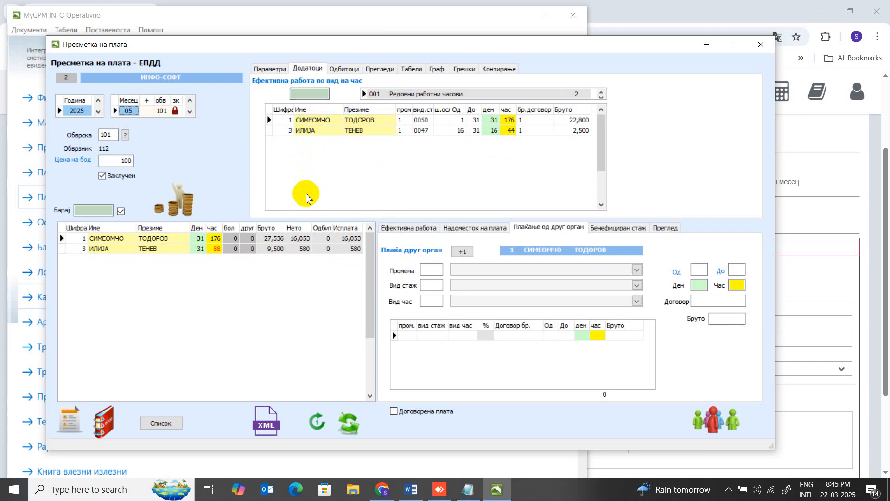
{"action": "left_click", "coordinate": [107, 249]}
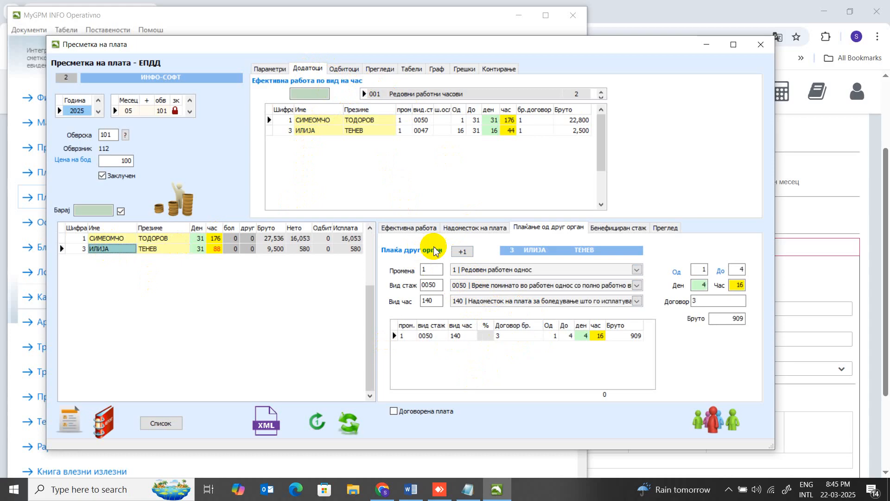
{"action": "left_click", "coordinate": [406, 231]}
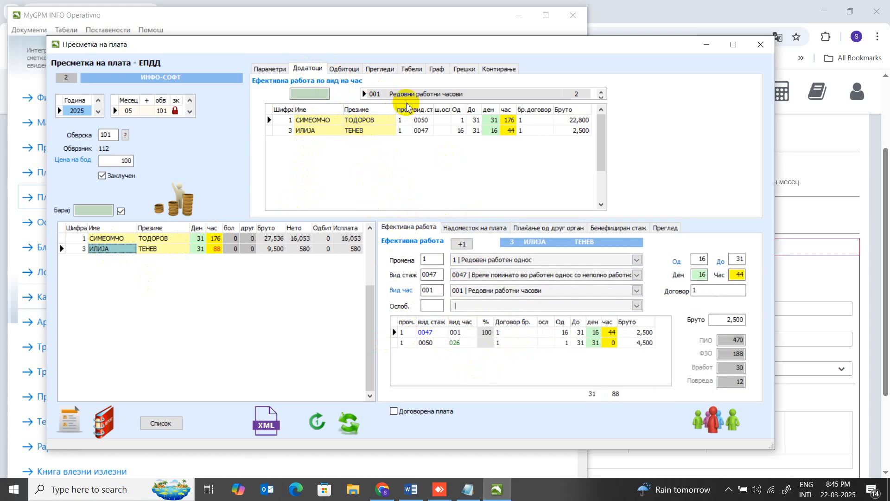
In Одбитоци и кредити, change the second Исплатено нето row to employee code 3 and close the window
{"action": "left_click", "coordinate": [346, 73]}
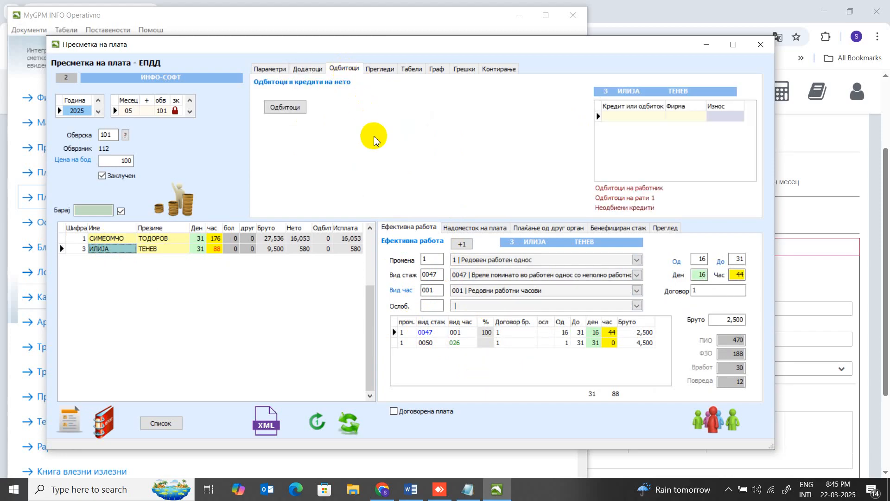
{"action": "left_click", "coordinate": [285, 108]}
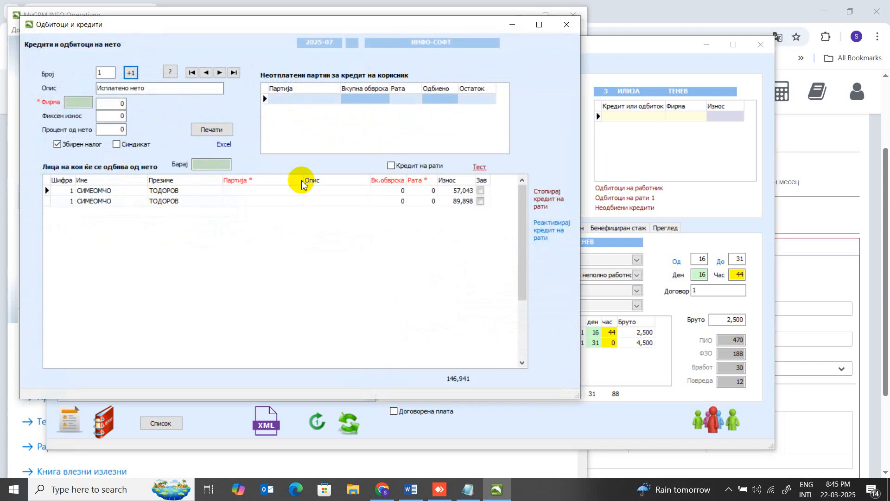
{"action": "left_click", "coordinate": [66, 202]}
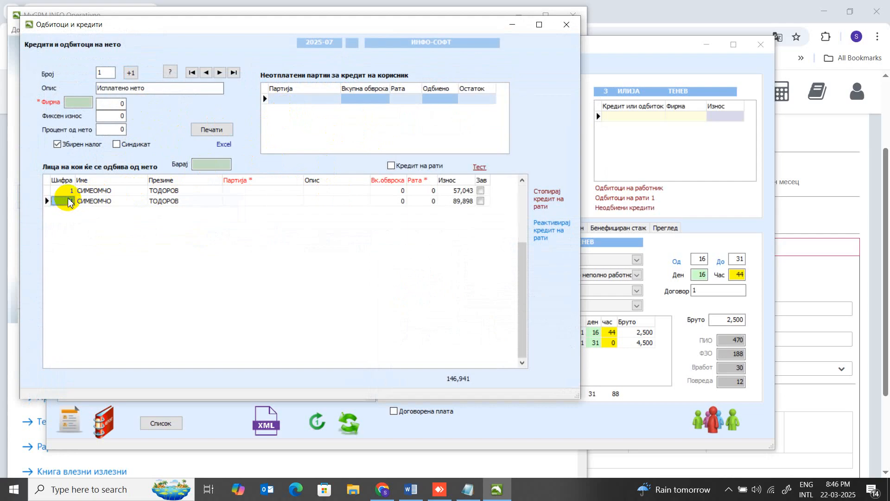
{"action": "type", "text": "3"}
{"action": "left_click", "coordinate": [92, 204]}
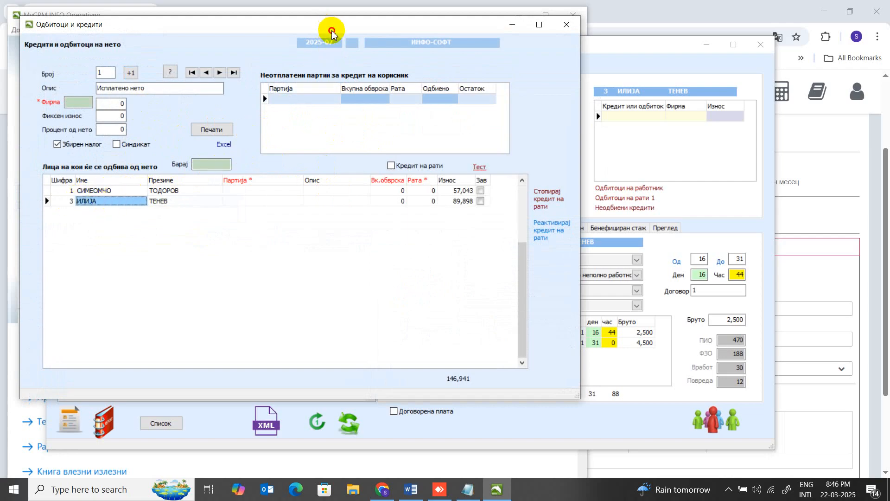
{"action": "left_click_drag", "start_coordinate": [320, 25], "coordinate": [463, 69]}
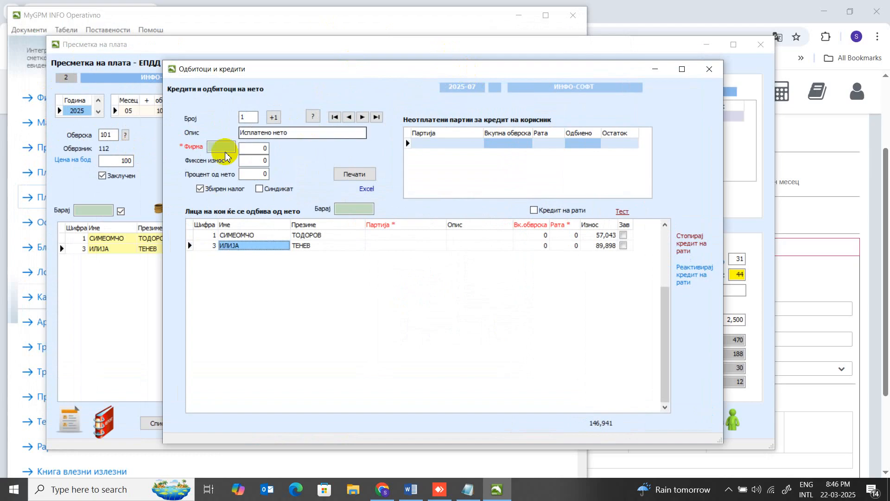
{"action": "left_click", "coordinate": [709, 73]}
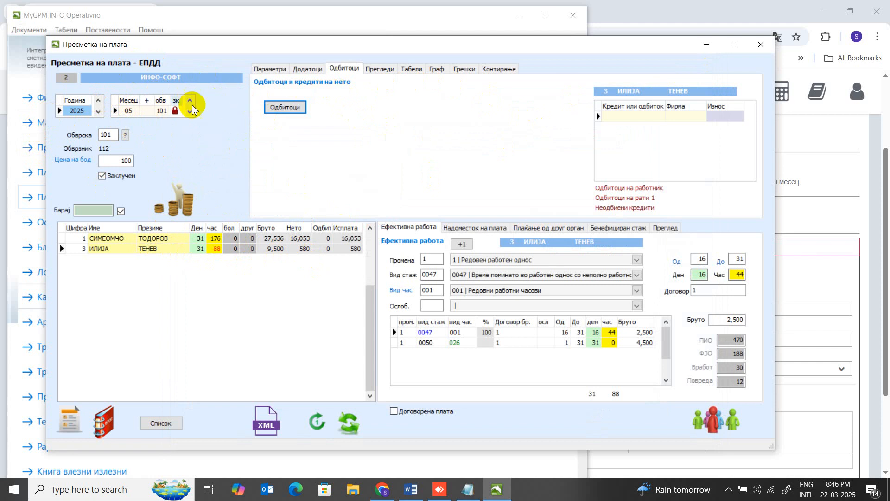
Enable the business unit filter in Прегледи with unit 001 selected
{"action": "left_click", "coordinate": [381, 70]}
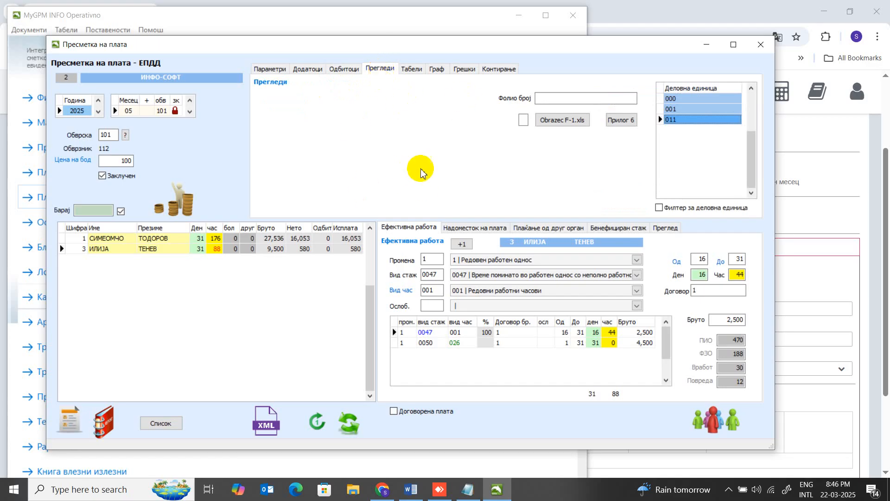
{"action": "left_click", "coordinate": [674, 109]}
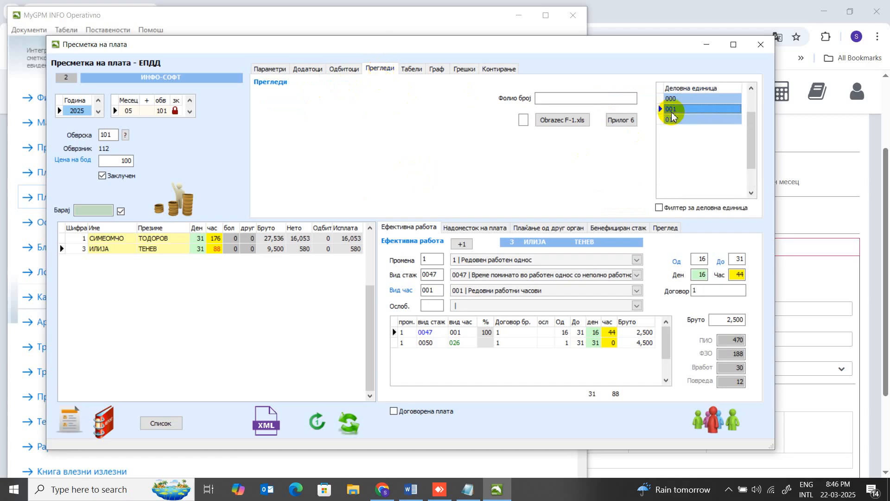
{"action": "left_click", "coordinate": [677, 103]}
{"action": "left_click", "coordinate": [676, 111]}
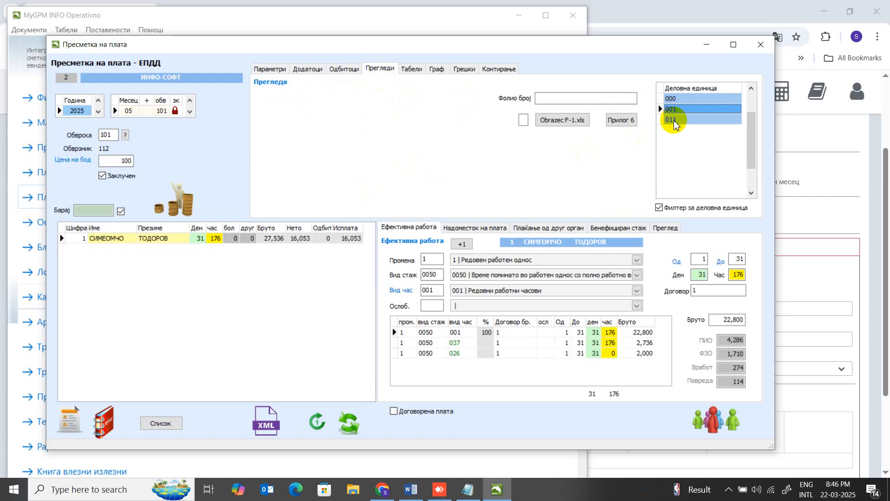
Compare the employees filtered by business units 011, 001 and 000, finishing on unit 001
{"action": "left_click", "coordinate": [674, 121]}
{"action": "left_click", "coordinate": [674, 111]}
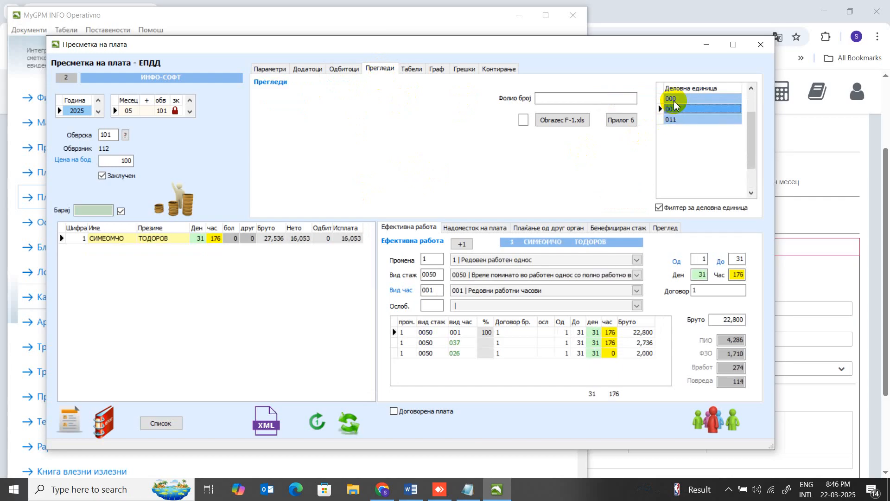
{"action": "left_click", "coordinate": [674, 100]}
{"action": "left_click", "coordinate": [672, 111]}
{"action": "left_click", "coordinate": [673, 122]}
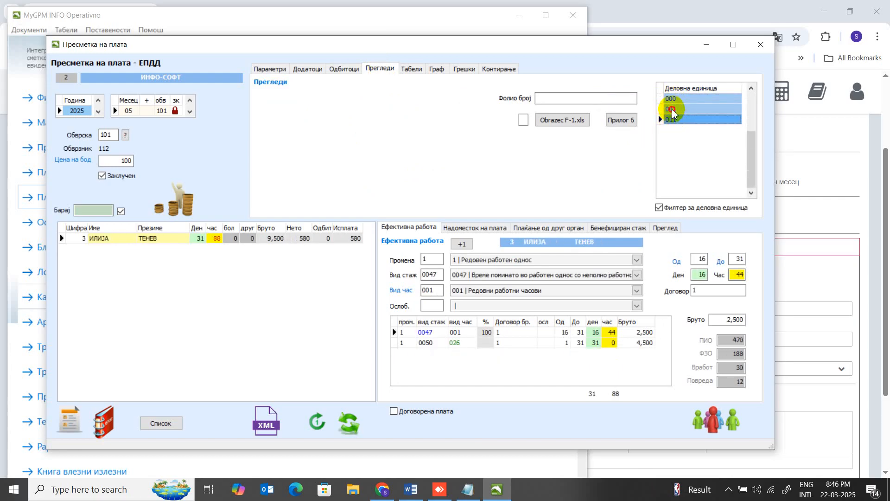
{"action": "left_click", "coordinate": [670, 111]}
{"action": "left_click", "coordinate": [672, 98]}
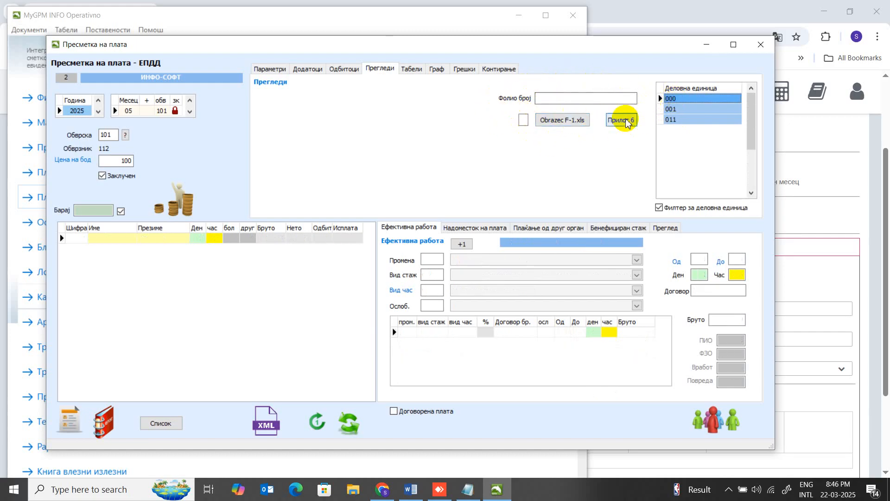
{"action": "left_click", "coordinate": [679, 111]}
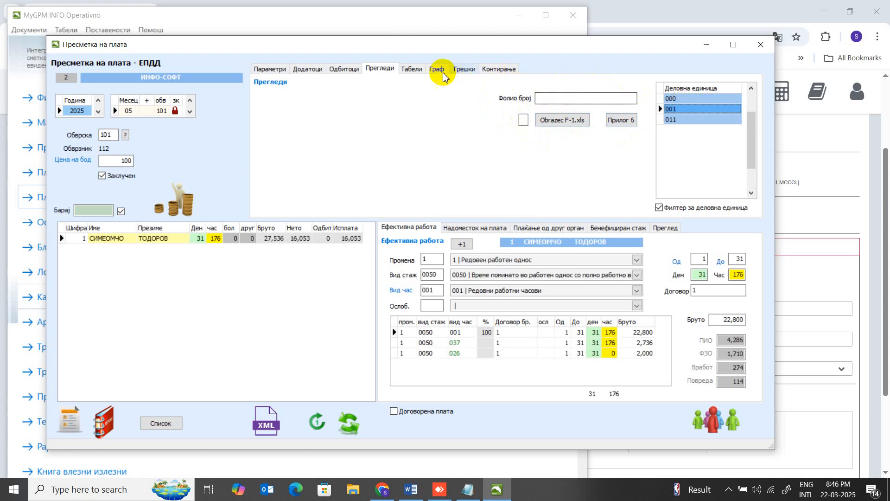
View the Табели hour types for Ефективна работа, Надоместок and Друг орган alongside employee 1's matching payment sections
{"action": "left_click", "coordinate": [414, 73]}
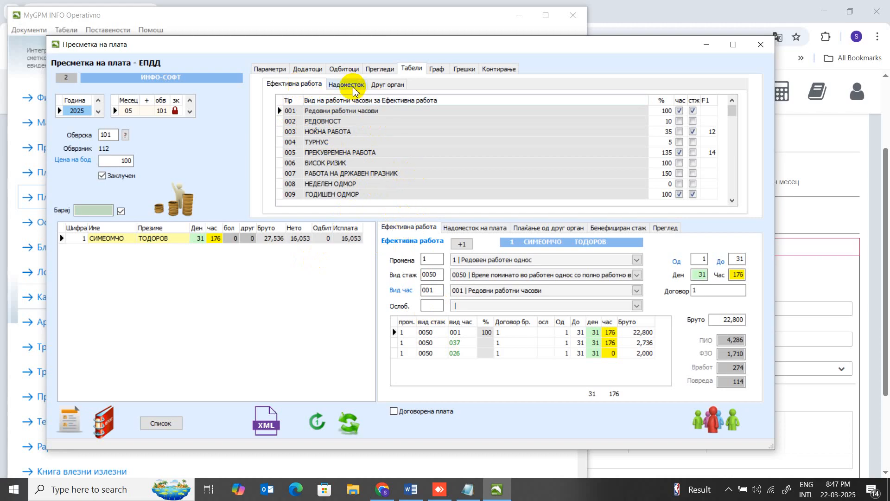
{"action": "left_click", "coordinate": [465, 228]}
{"action": "left_click", "coordinate": [351, 85]}
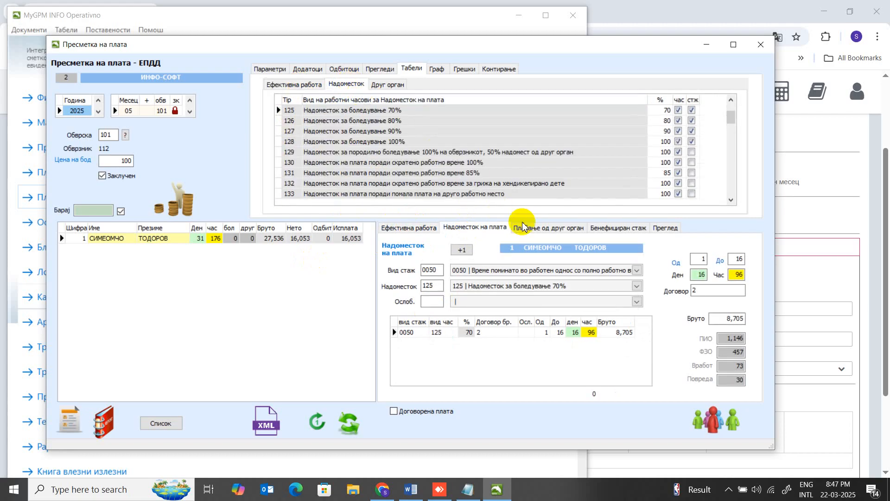
{"action": "left_click", "coordinate": [534, 228]}
{"action": "left_click", "coordinate": [396, 85]}
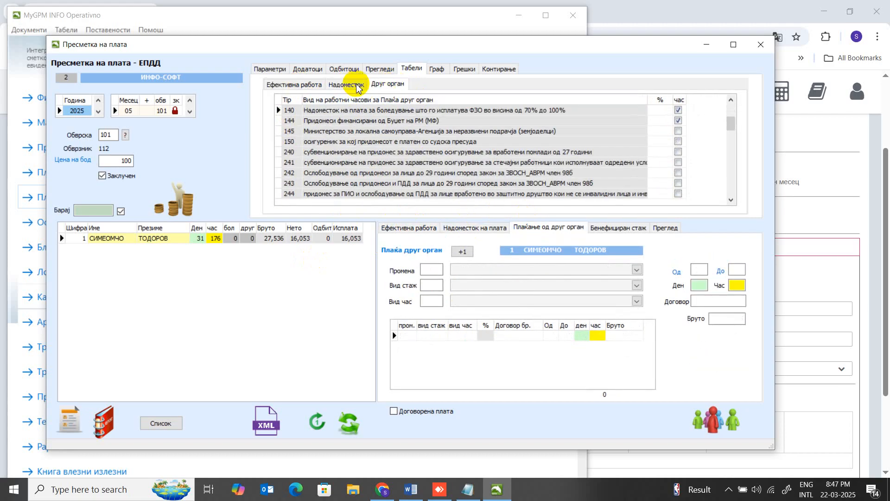
{"action": "left_click", "coordinate": [299, 86]}
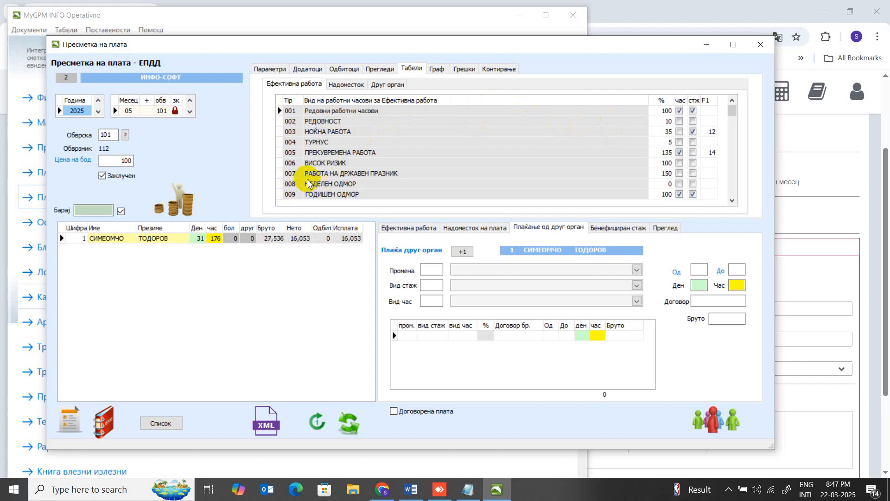
Look through the Efективна работа hour types and inspect type 037 МИНАТ ТРУД
{"action": "left_click", "coordinate": [734, 189]}
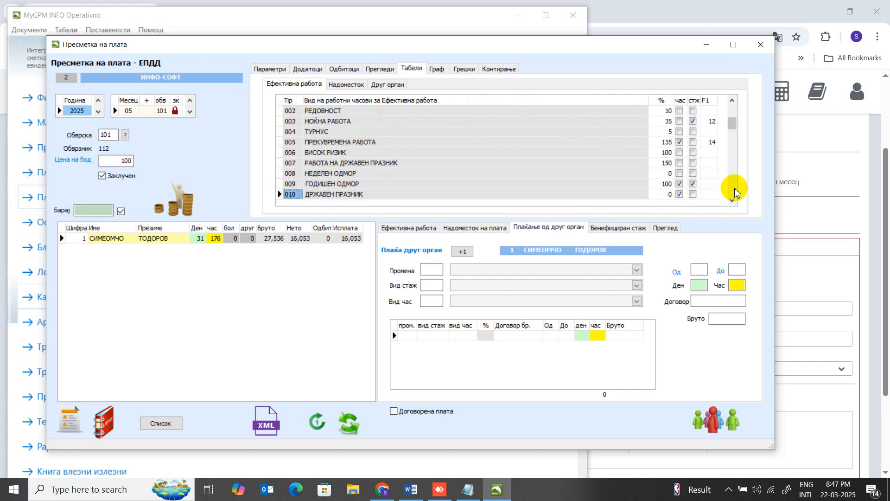
{"action": "left_click", "coordinate": [734, 189]}
{"action": "left_click", "coordinate": [735, 189]}
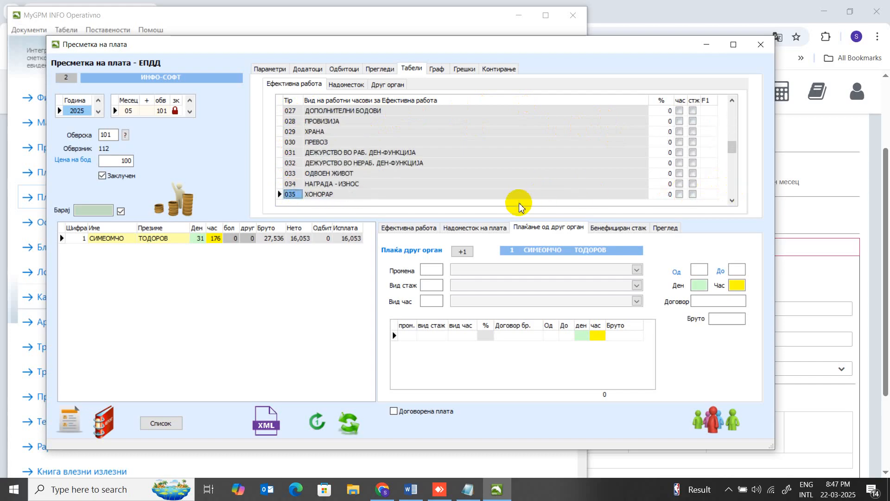
{"action": "scroll", "coordinate": [735, 204], "scroll_direction": "down", "scroll_amount": 1}
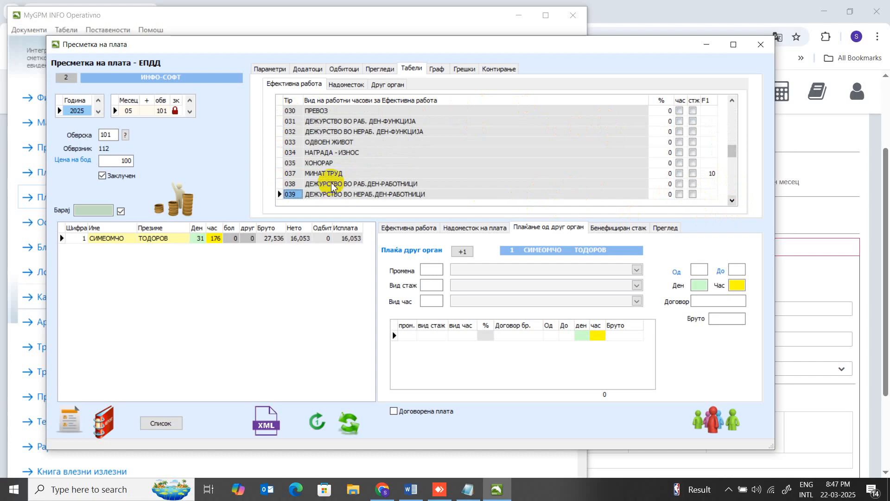
{"action": "left_click", "coordinate": [295, 175]}
{"action": "left_click", "coordinate": [292, 174]}
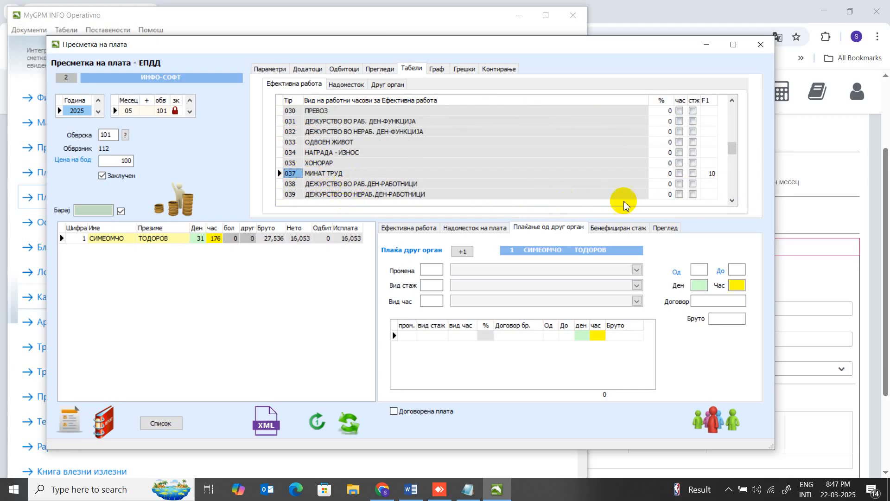
Examine hour types 002, 005 and 001 in the table and compare 001 with employee 1's Ефективна работа entry
{"action": "left_click_drag", "start_coordinate": [731, 149], "coordinate": [731, 94]}
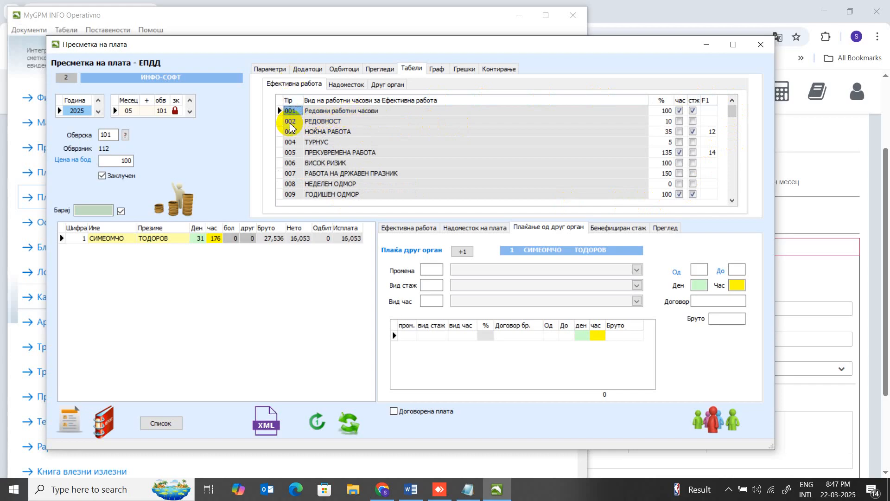
{"action": "left_click", "coordinate": [290, 122]}
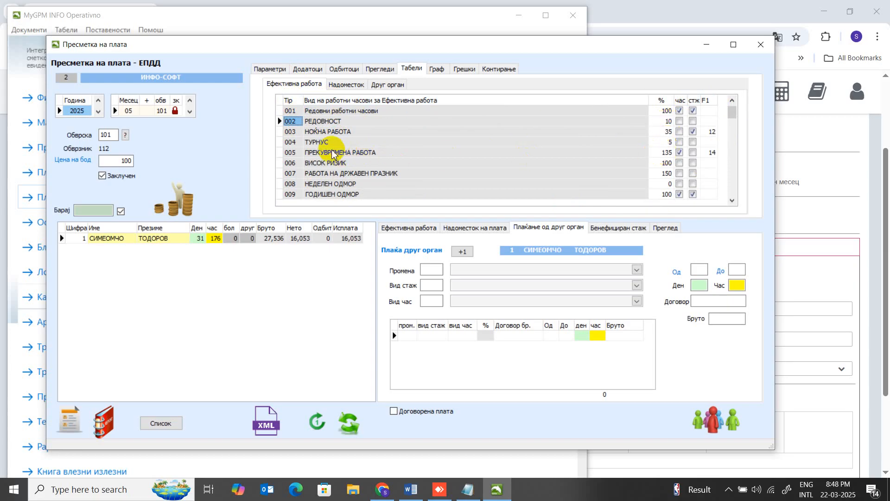
{"action": "left_click", "coordinate": [326, 154]}
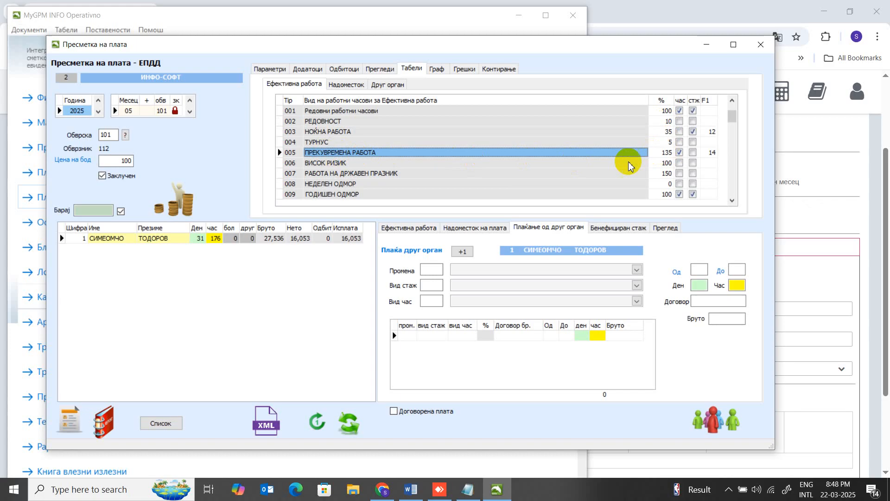
{"action": "left_click", "coordinate": [665, 153]}
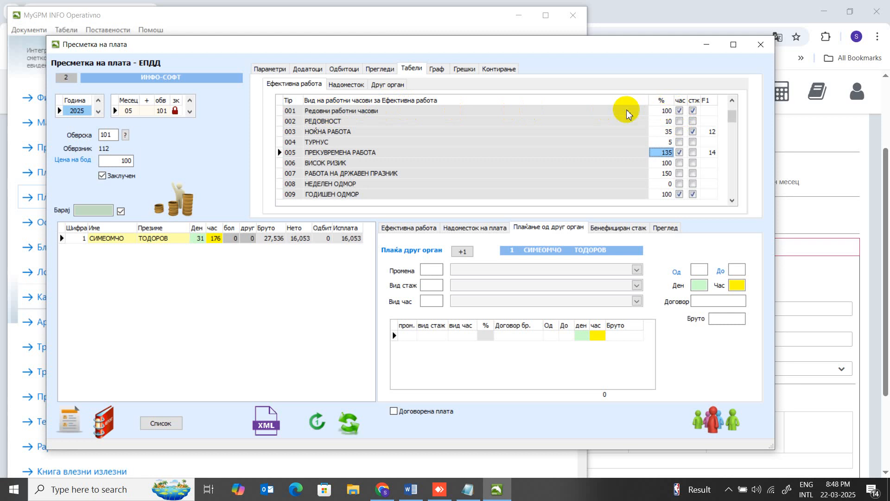
{"action": "left_click", "coordinate": [324, 113]}
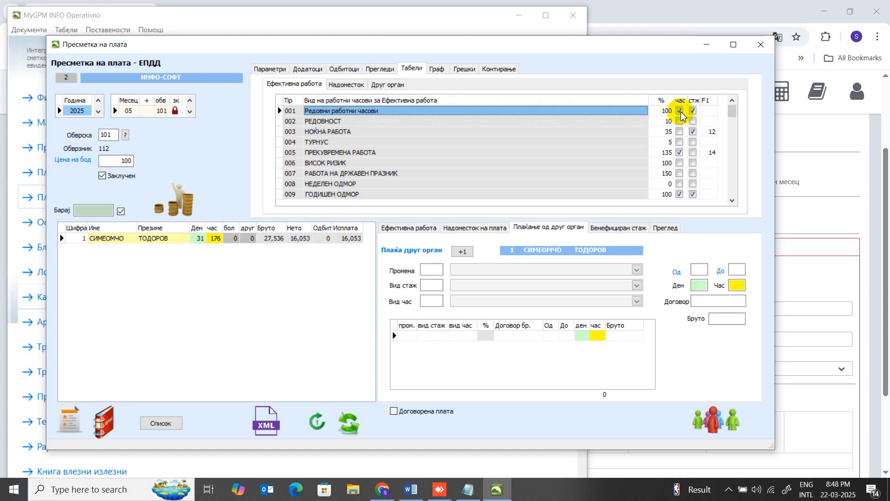
{"action": "left_click", "coordinate": [417, 230]}
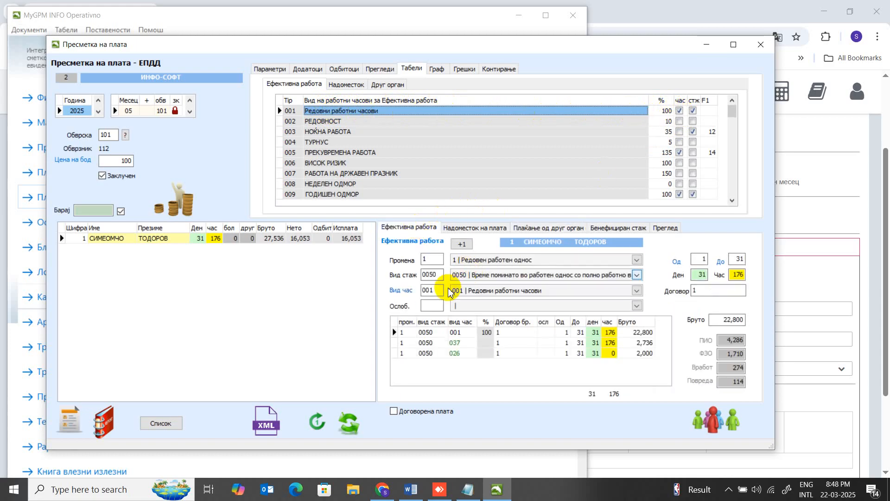
{"action": "left_click", "coordinate": [455, 332]}
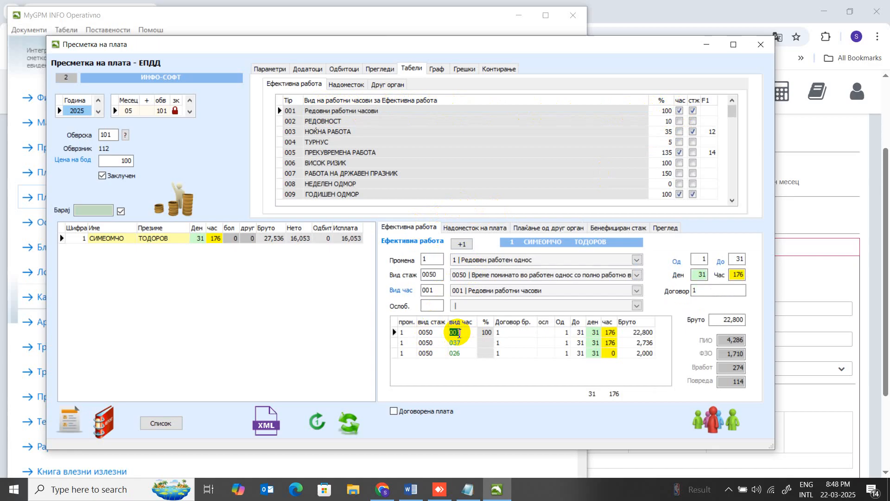
Examine the вид стаж and hours in employee 1's regular-hours entry alongside the employee's total hours in the list
{"action": "left_click", "coordinate": [424, 332]}
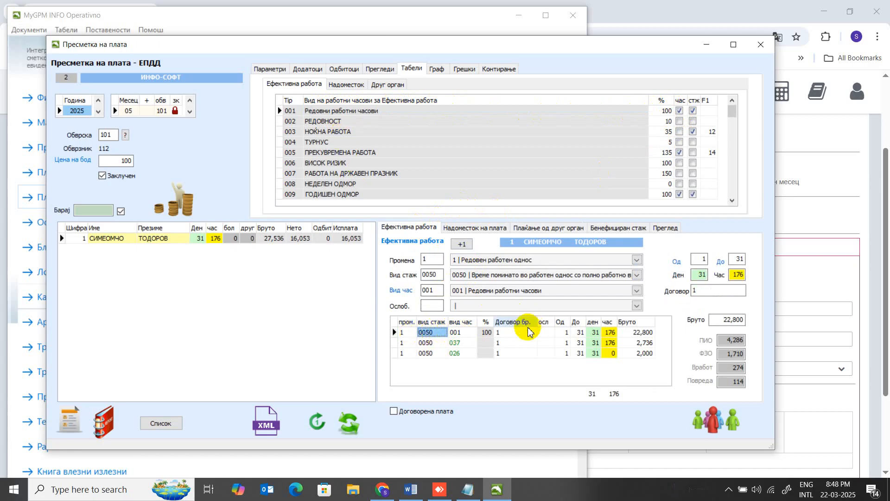
{"action": "left_click", "coordinate": [611, 333]}
{"action": "left_click", "coordinate": [215, 238]}
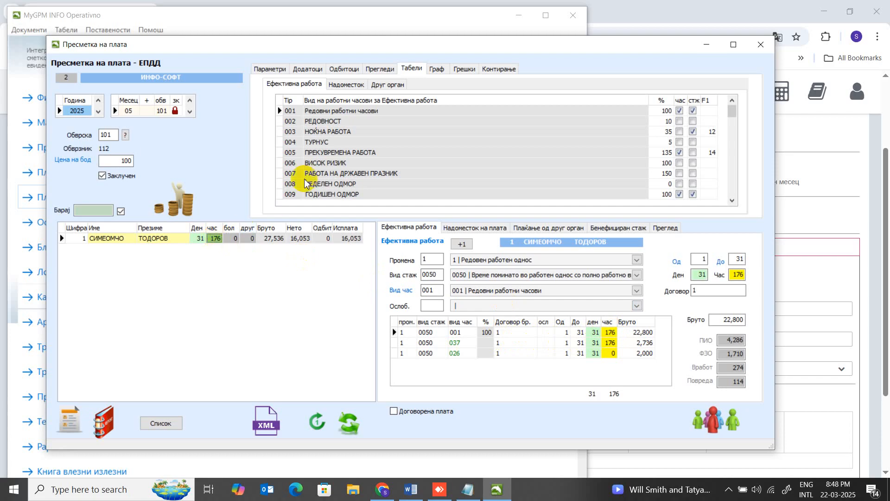
Compare hour types 003 НОЌНА РАБОТА, 009 ГОДИШЕН ОДМОР and 001 Редовни работни часови and their час flags
{"action": "left_click", "coordinate": [323, 133]}
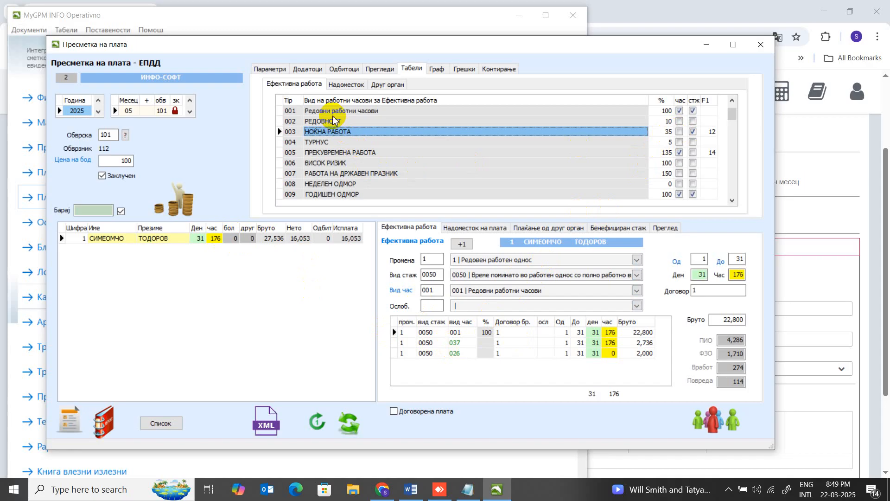
{"action": "left_click", "coordinate": [320, 194]}
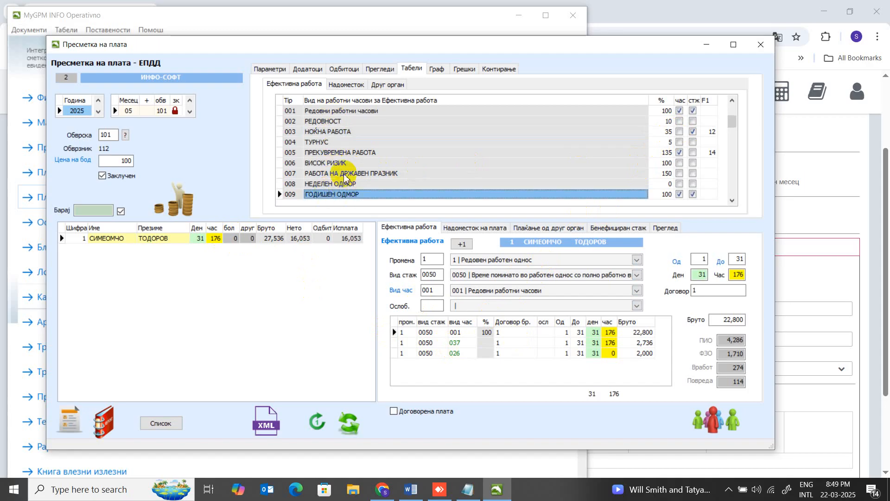
{"action": "left_click", "coordinate": [328, 112]}
{"action": "left_click", "coordinate": [318, 194]}
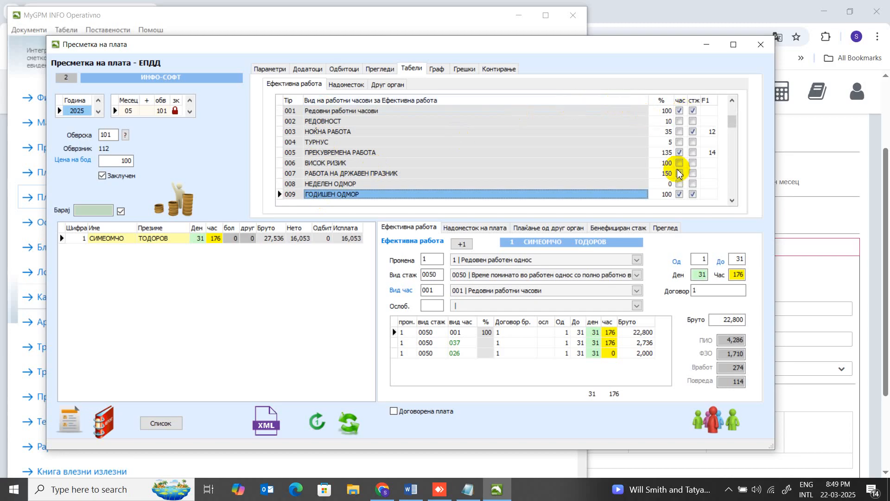
{"action": "left_click", "coordinate": [679, 111]}
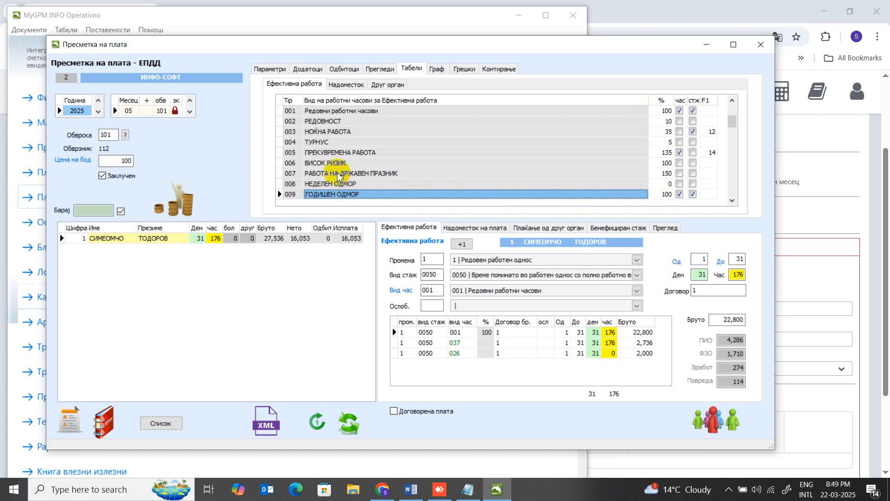
Compare the percentages of hour types 007 РАБОТА НА ДРЖАВЕН ПРАЗНИК and 001 Редовни работни часови
{"action": "left_click", "coordinate": [338, 172]}
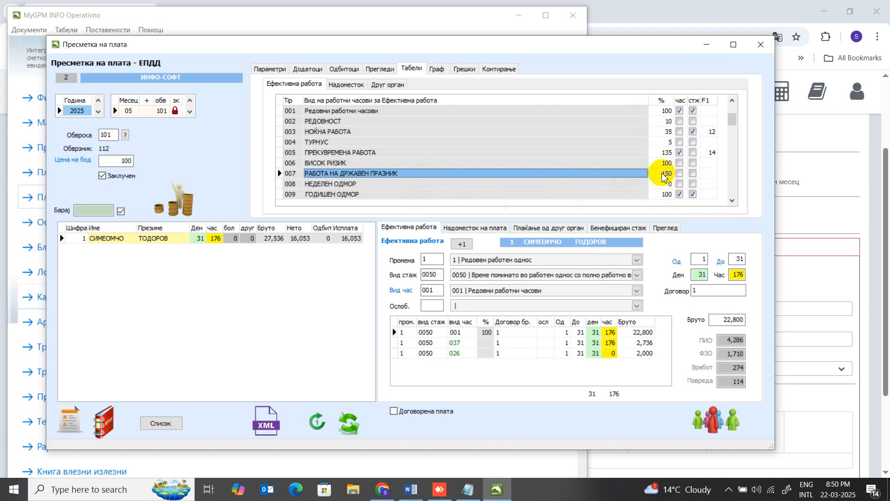
{"action": "left_click", "coordinate": [661, 112]}
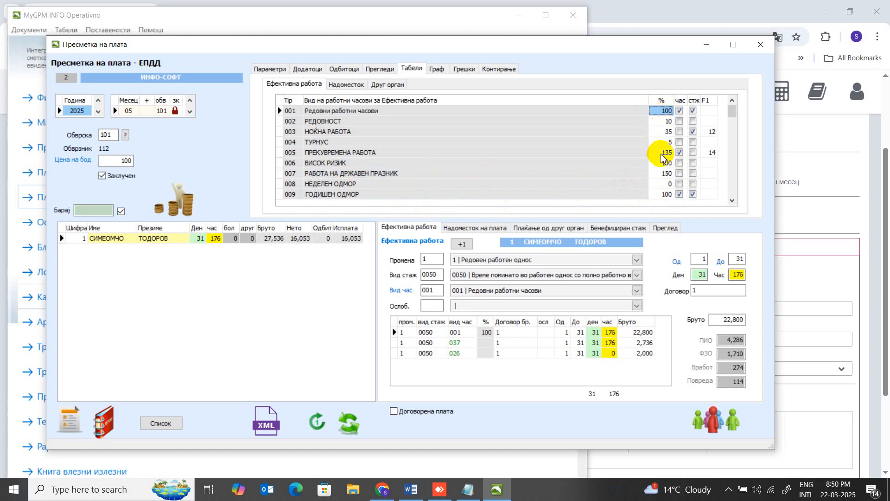
{"action": "left_click", "coordinate": [667, 177]}
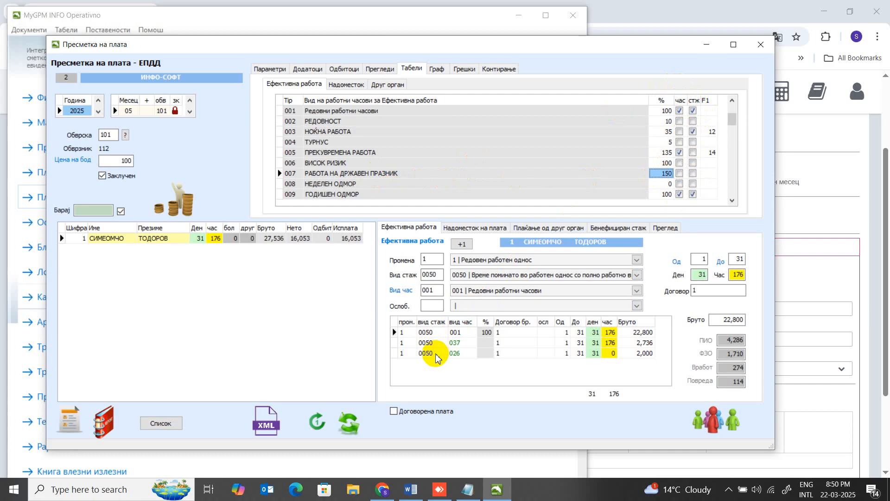
Inspect employee 1's 037 МИНАТ ТРУД entry and return to the start of the Ефективна работа hour types
{"action": "left_click", "coordinate": [457, 343]}
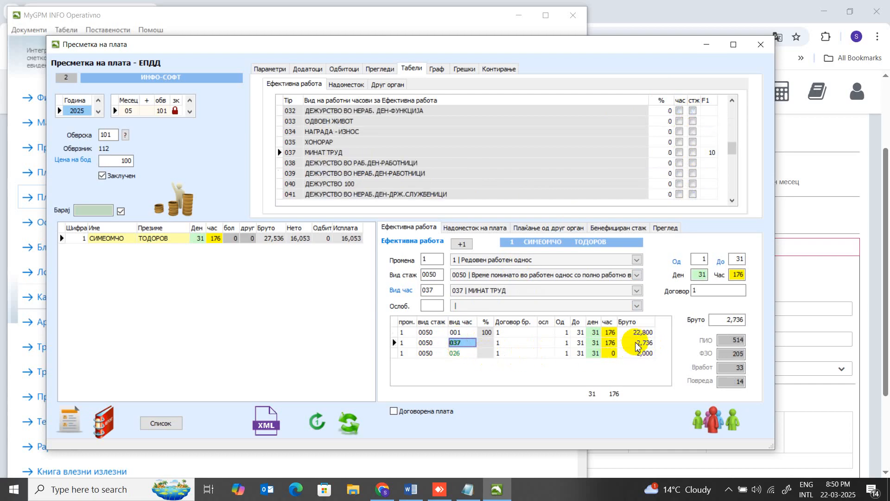
{"action": "left_click", "coordinate": [732, 113]}
{"action": "left_click", "coordinate": [734, 109]}
{"action": "left_click", "coordinate": [734, 110]}
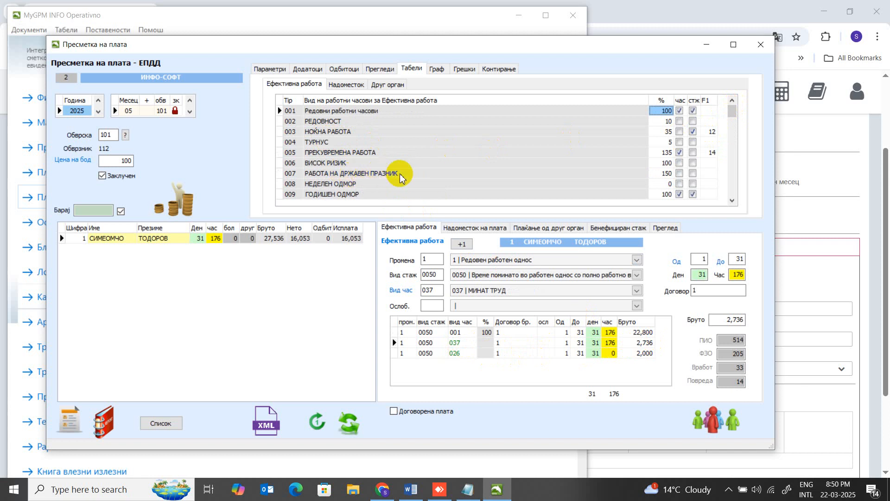
Examine the стж setting of hour type 007 and the F1 column for hour types 001, 002 and 004
{"action": "left_click", "coordinate": [693, 175]}
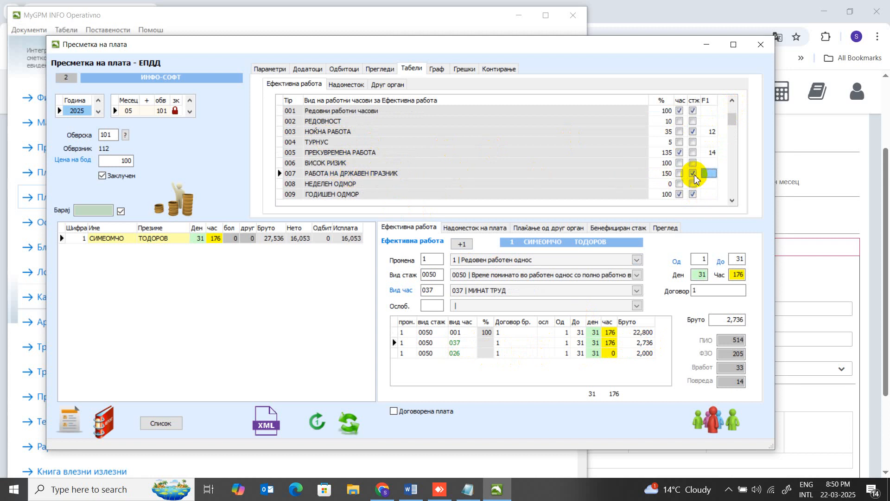
{"action": "left_click", "coordinate": [708, 112]}
{"action": "left_click", "coordinate": [708, 120]}
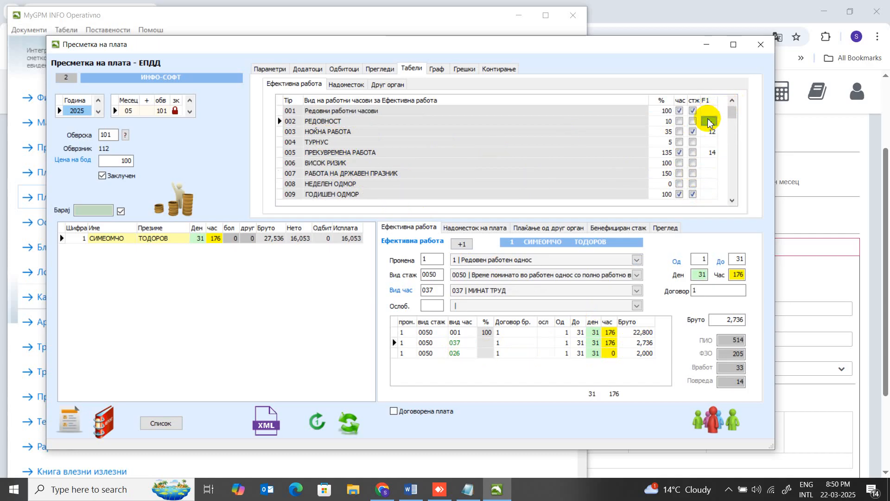
{"action": "left_click", "coordinate": [710, 145]}
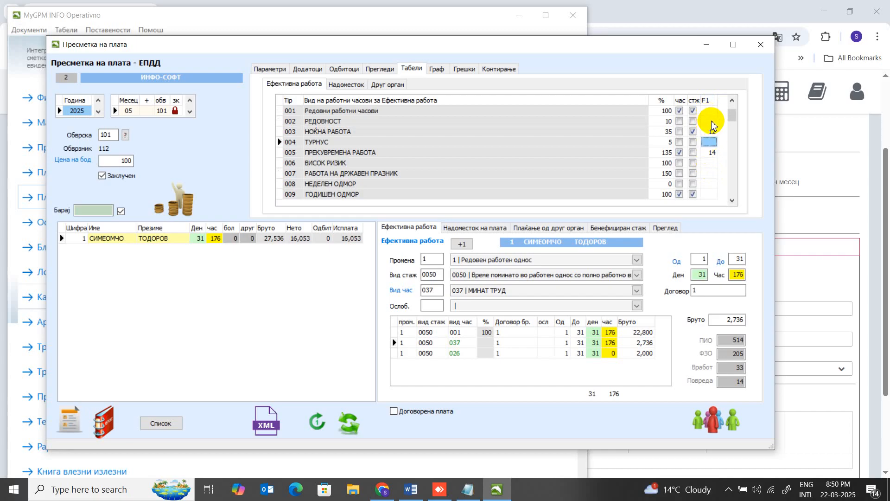
View the Надоместок and Друг орган hour-type tables, finishing on Надоместок
{"action": "left_click", "coordinate": [343, 85]}
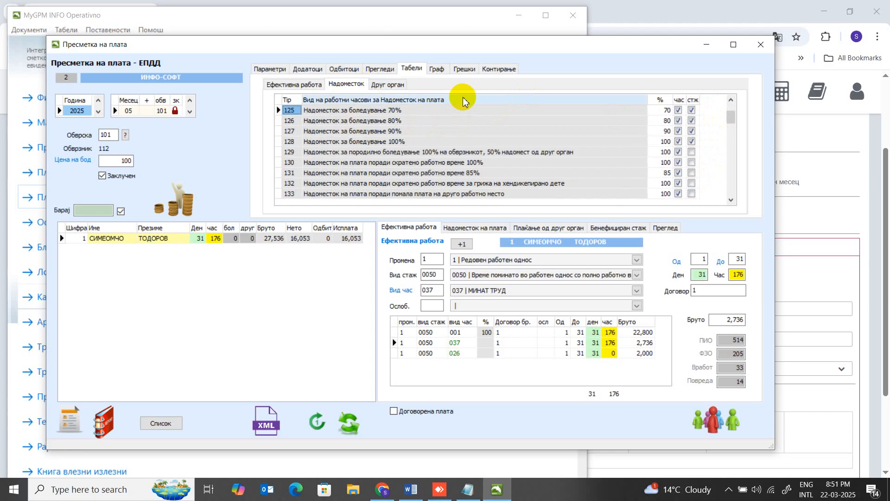
{"action": "left_click", "coordinate": [390, 86]}
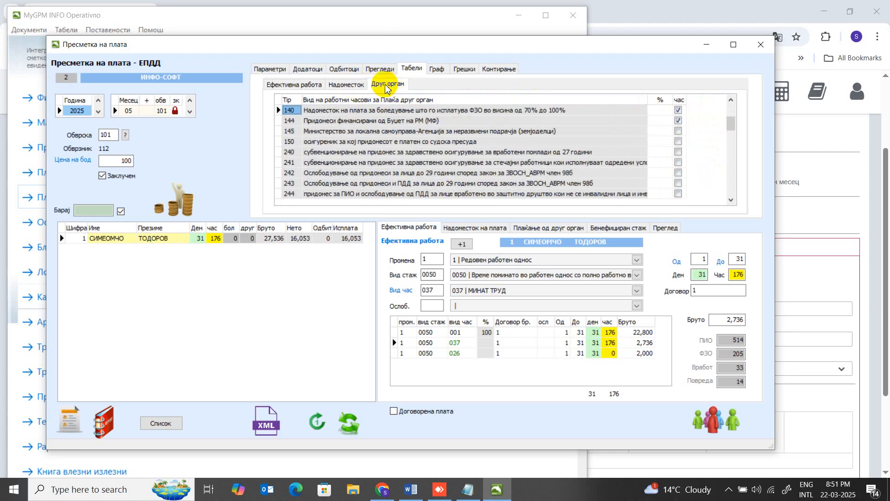
{"action": "left_click", "coordinate": [347, 84]}
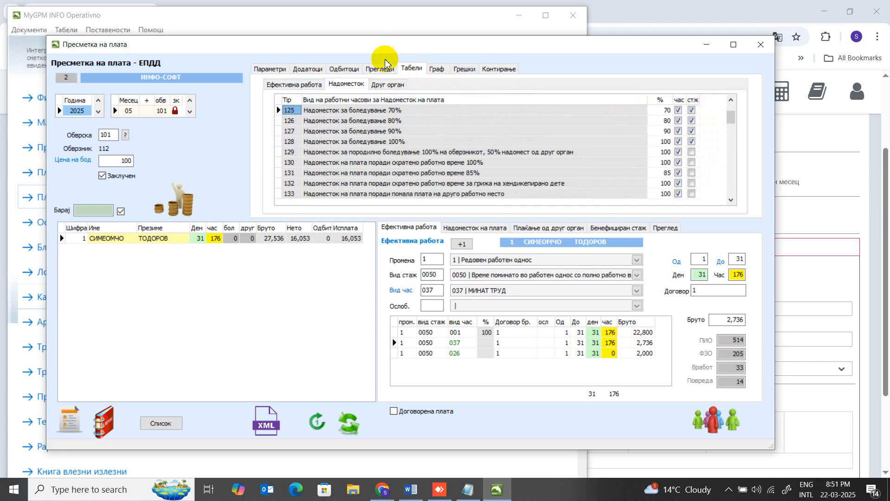
Change the payroll period to month 11 of 2025 and open the list of years
{"action": "left_click", "coordinate": [128, 102]}
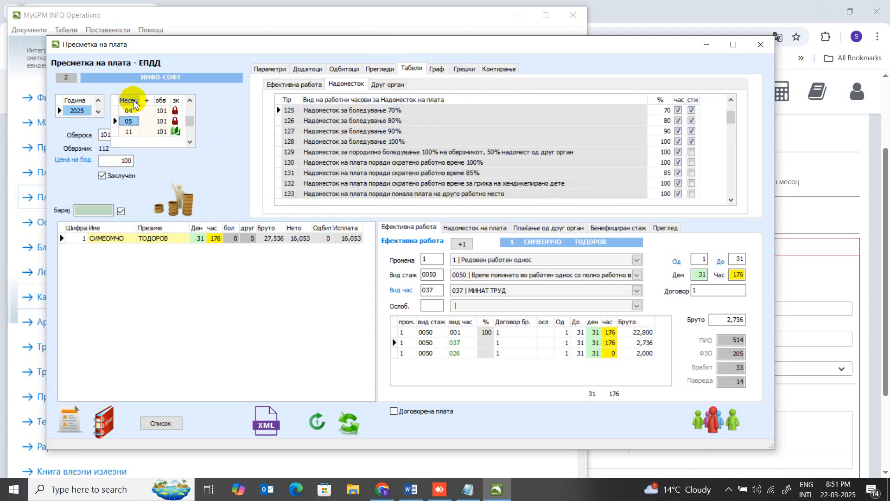
{"action": "left_click", "coordinate": [128, 109]}
{"action": "left_click", "coordinate": [128, 101]}
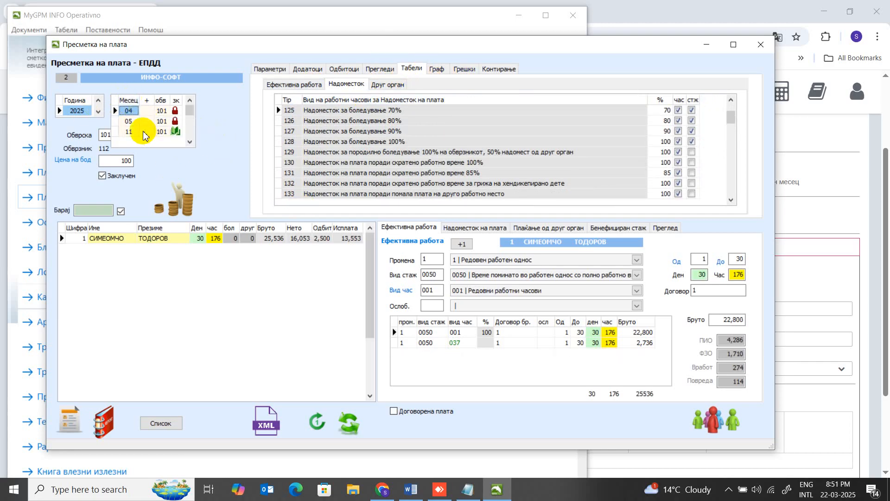
{"action": "left_click", "coordinate": [141, 131]}
{"action": "left_click", "coordinate": [75, 105]}
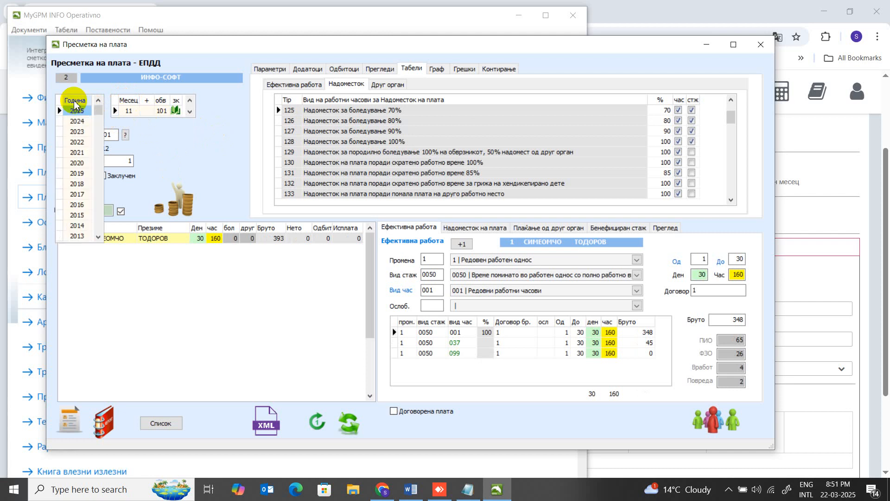
Turn off the business unit filter, select employee 3 and keep the year at 2025
{"action": "left_click", "coordinate": [379, 69]}
{"action": "left_click", "coordinate": [658, 208]}
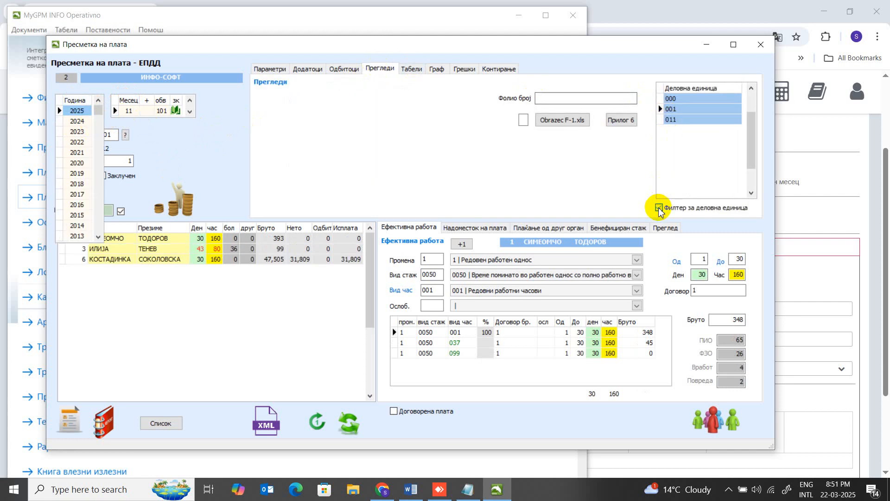
{"action": "left_click", "coordinate": [204, 249]}
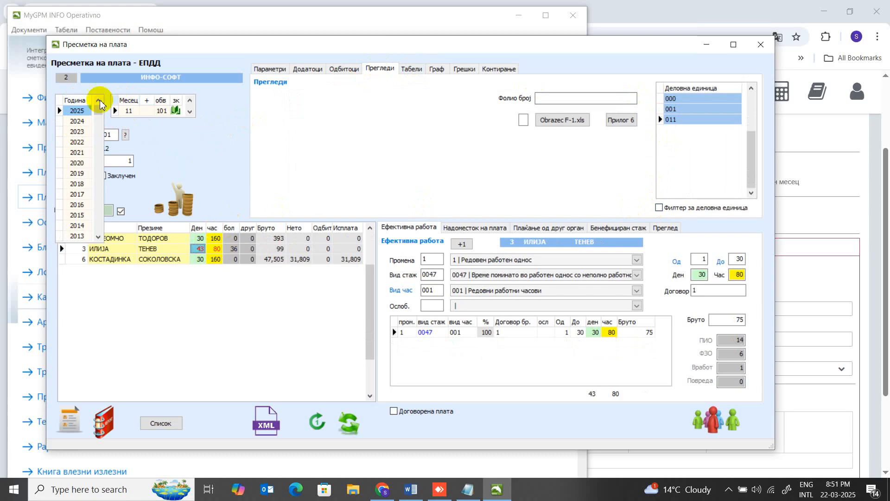
{"action": "left_click", "coordinate": [72, 100]}
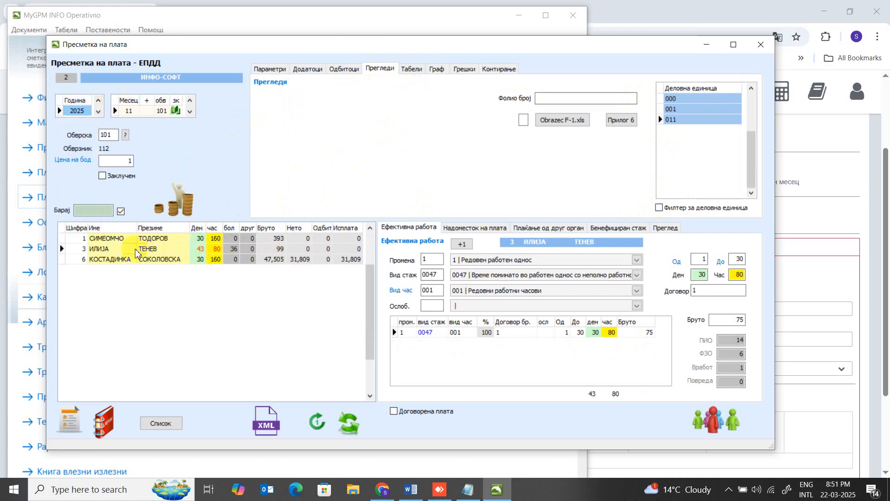
Compare the month 11 payroll entries of employees 1 and 3 and check them against the monthly parameters
{"action": "left_click", "coordinate": [157, 241]}
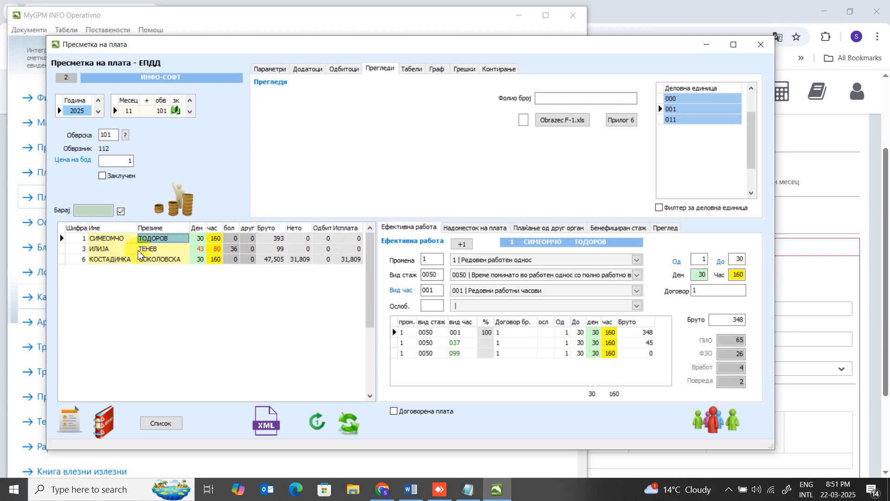
{"action": "left_click", "coordinate": [164, 250]}
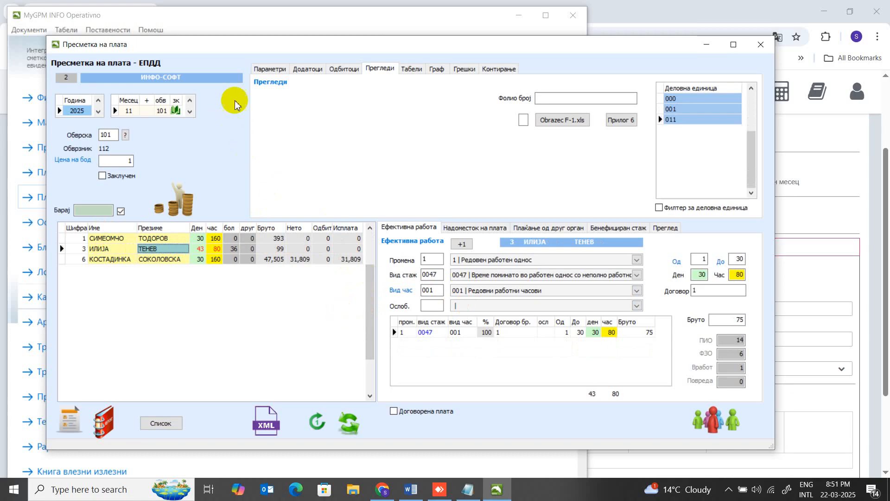
{"action": "left_click", "coordinate": [262, 69]}
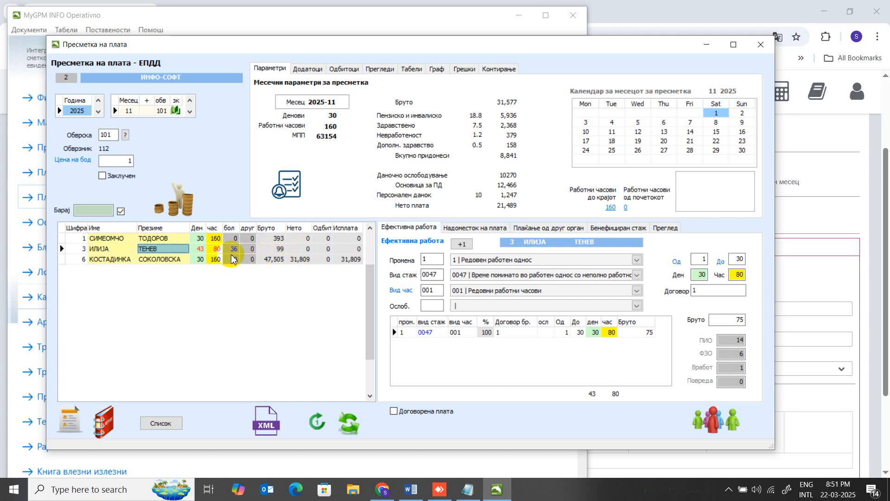
Compare the month 11 timeline graphs of employees 1 and 3, finishing on employee 3
{"action": "left_click", "coordinate": [438, 71]}
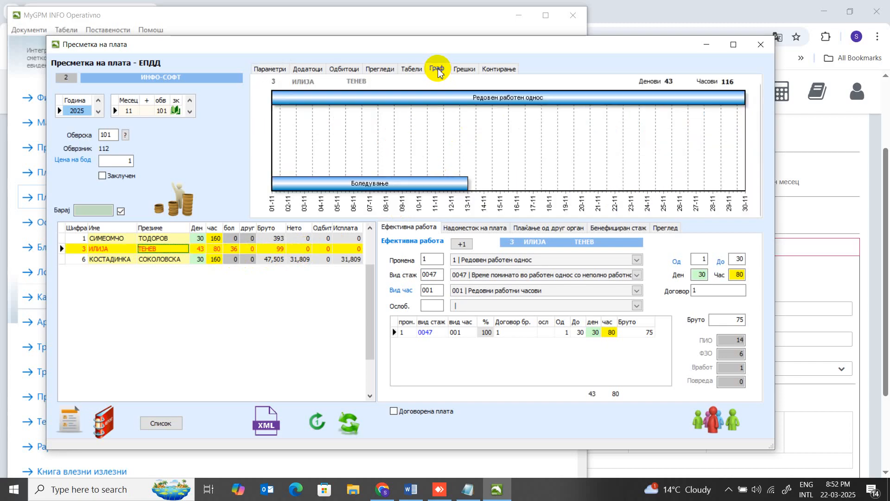
{"action": "left_click", "coordinate": [280, 240]}
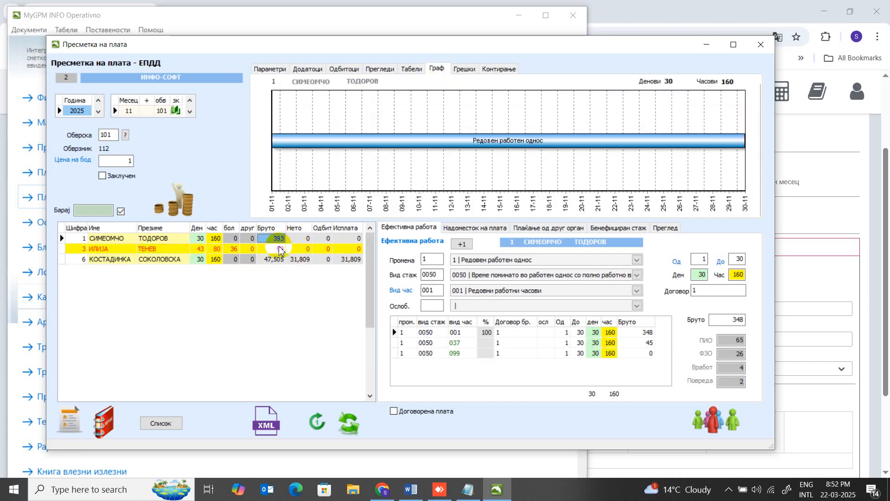
{"action": "left_click", "coordinate": [275, 251]}
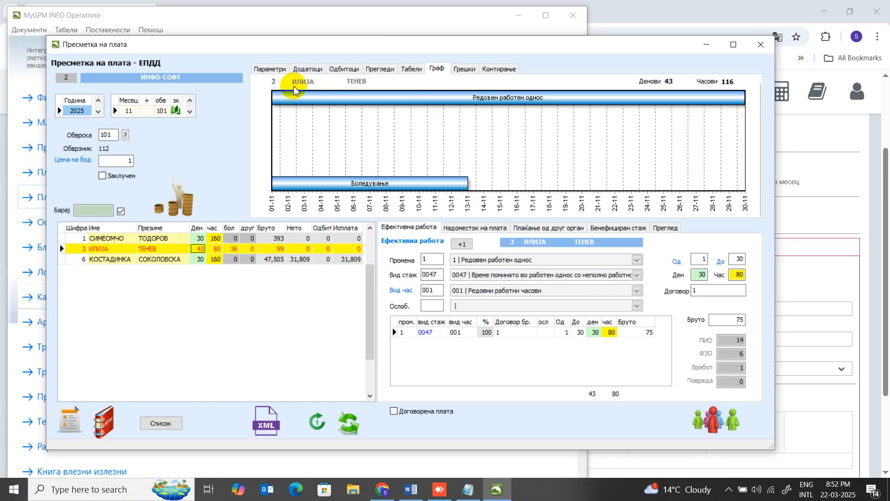
Switch the payroll period to month 05 and display employee 3's timeline graph
{"action": "left_click", "coordinate": [133, 121]}
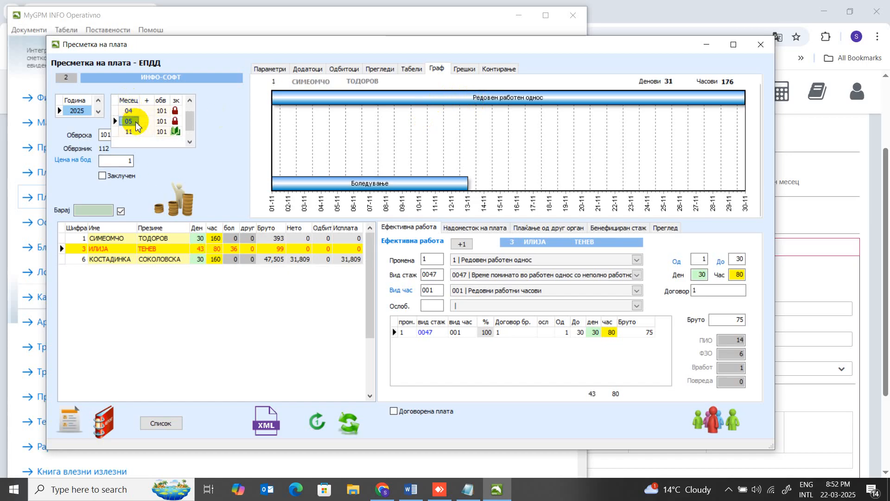
{"action": "left_click", "coordinate": [216, 250]}
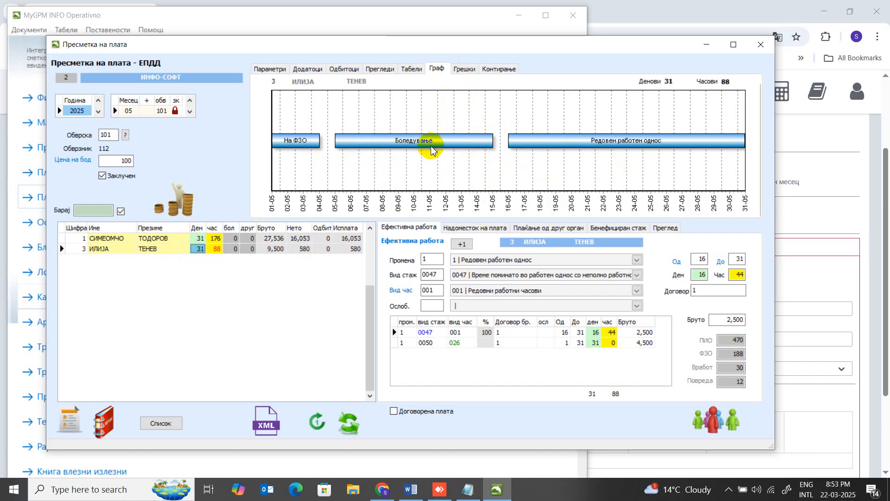
Open the print preview of employee 3's month 05 payslip and review its contributions, net pay and timeline graph
{"action": "left_click", "coordinate": [661, 231]}
{"action": "left_click", "coordinate": [397, 378]}
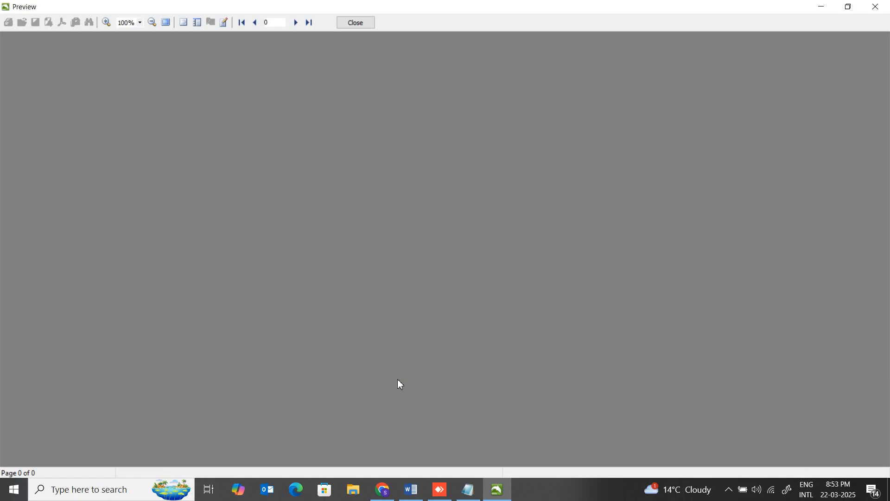
{"action": "scroll", "coordinate": [471, 337], "scroll_direction": "down", "scroll_amount": 3}
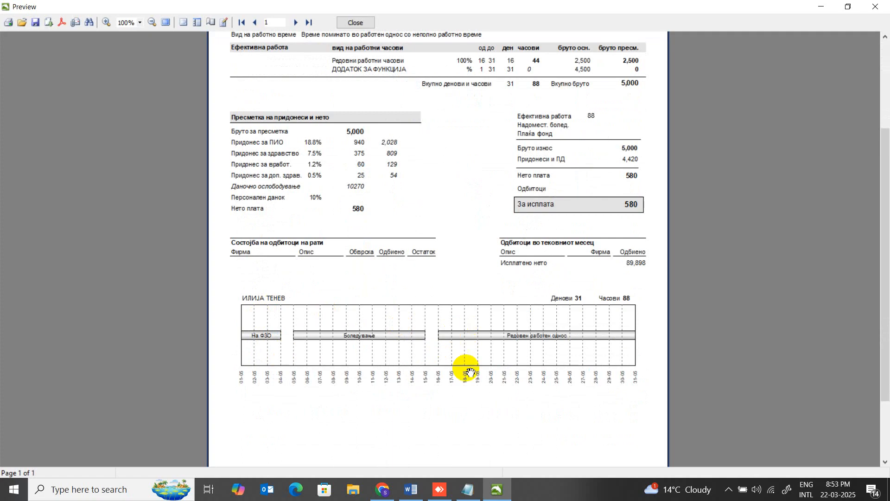
{"action": "scroll", "coordinate": [496, 282], "scroll_direction": "up", "scroll_amount": 2}
{"action": "scroll", "coordinate": [433, 279], "scroll_direction": "down", "scroll_amount": 3}
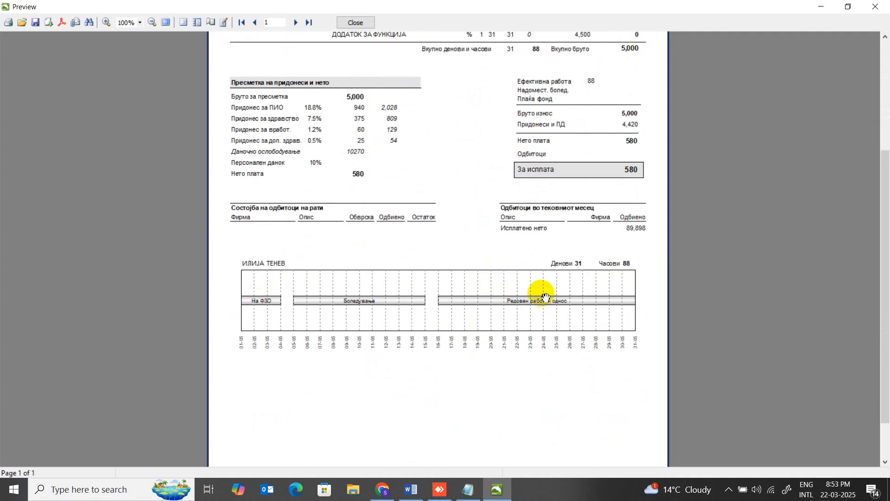
{"action": "scroll", "coordinate": [324, 28], "scroll_direction": "down", "scroll_amount": 1}
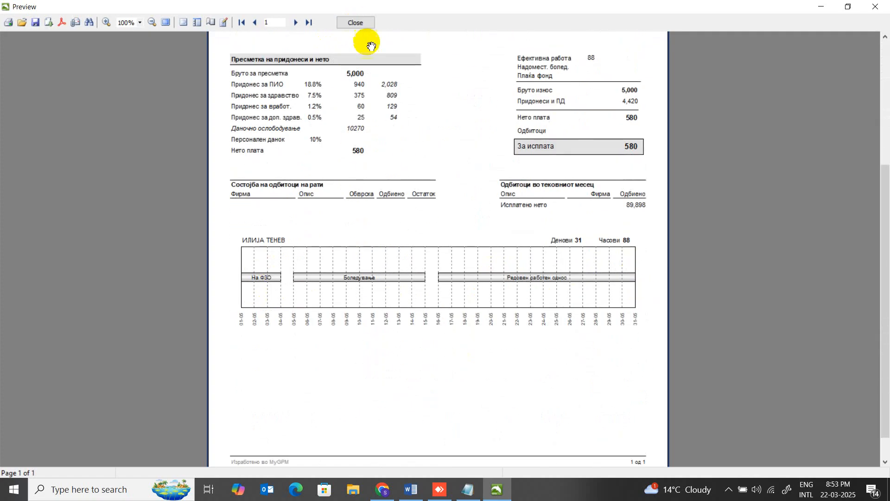
Close the payslip preview, open the error analysis, and place the cursor in the box for returned error messages
{"action": "left_click", "coordinate": [355, 24]}
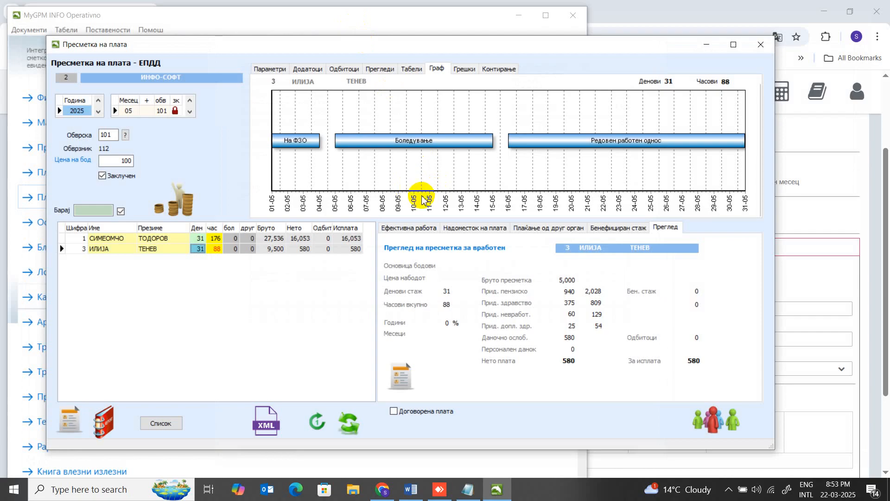
{"action": "left_click", "coordinate": [461, 71]}
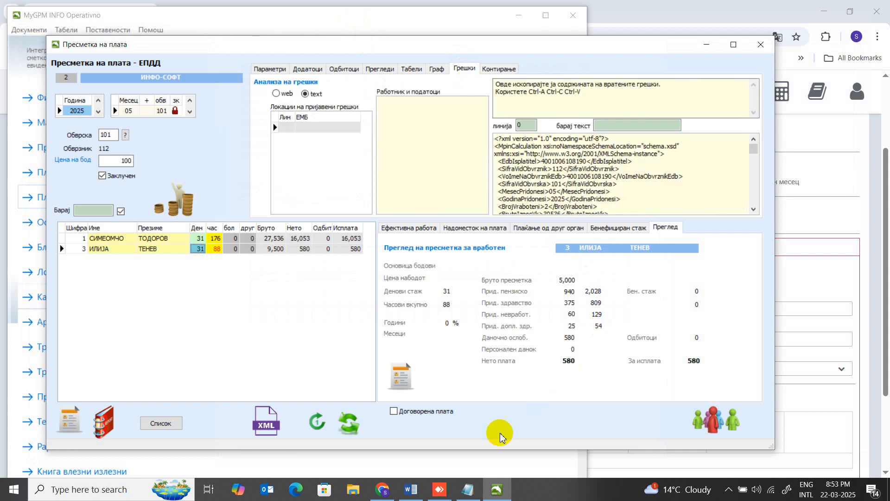
{"action": "left_click", "coordinate": [602, 499]}
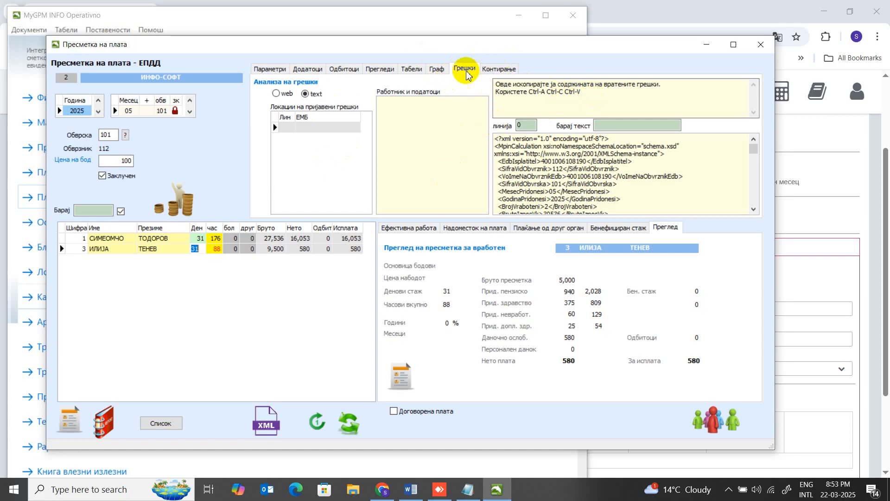
{"action": "left_click", "coordinate": [569, 91]}
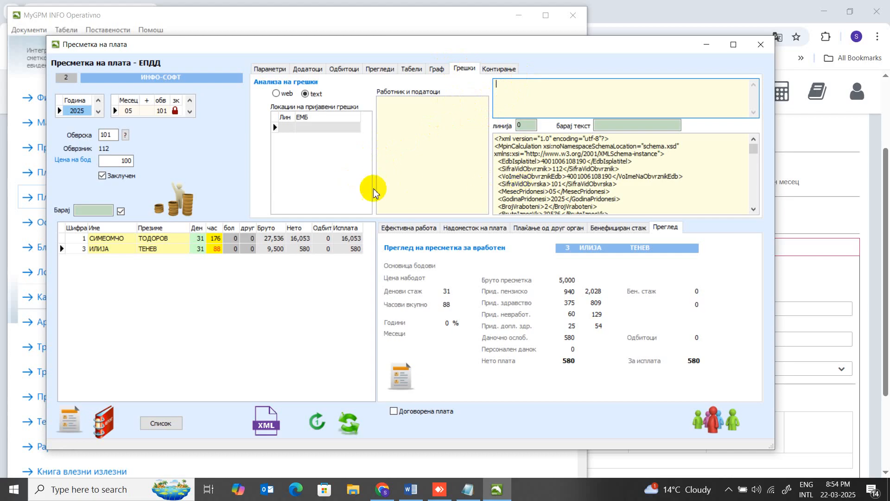
Check the payroll posting schemes in Контирање and generate the accounting entries for the month 05 declaration
{"action": "left_click", "coordinate": [495, 72]}
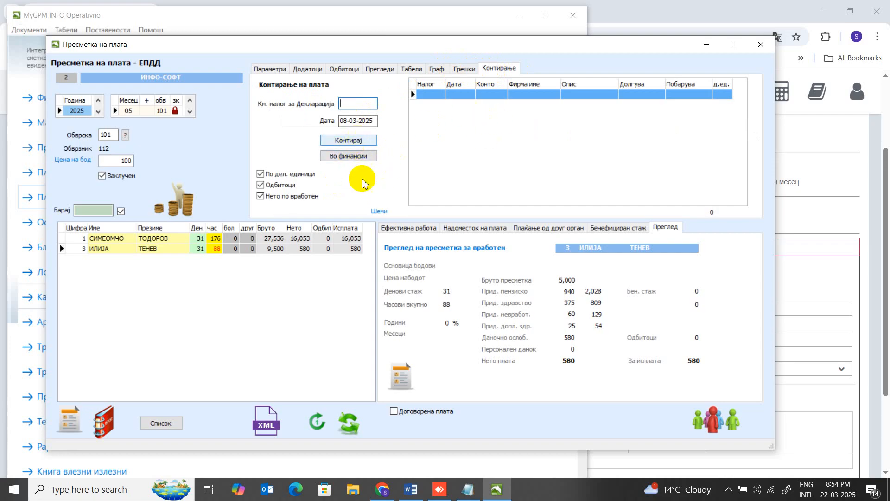
{"action": "left_click", "coordinate": [378, 211]}
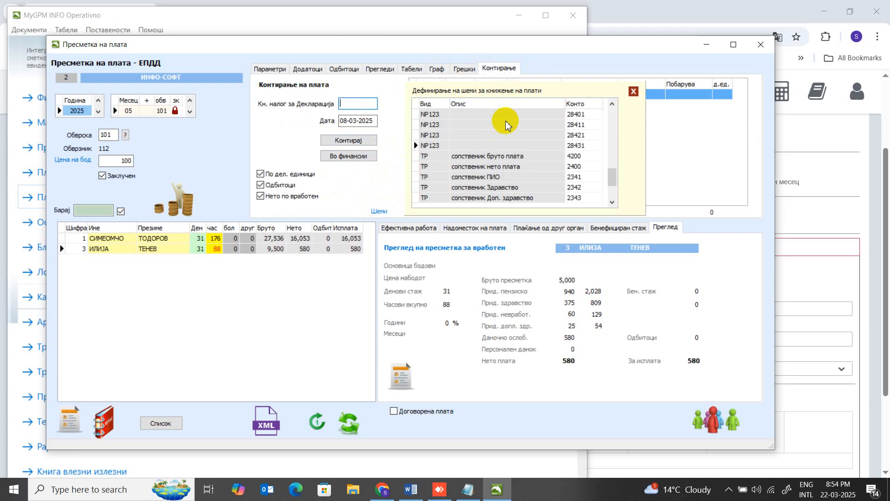
{"action": "left_click", "coordinate": [634, 92]}
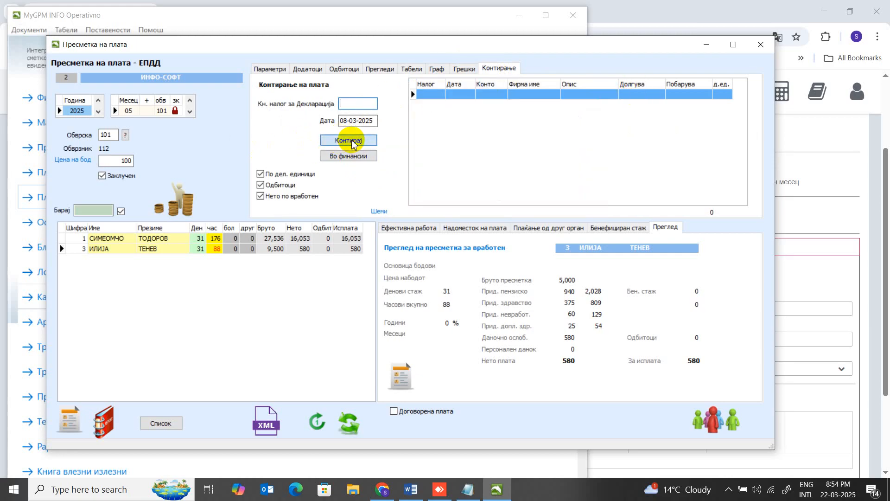
{"action": "left_click", "coordinate": [352, 140]}
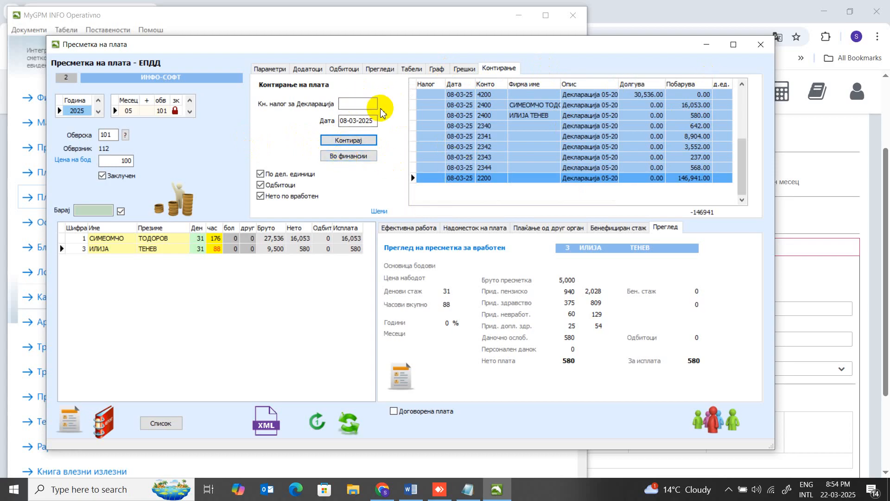
Return to the monthly parameters, preview the month 05 payslip report, and select employee 1
{"action": "left_click", "coordinate": [283, 74]}
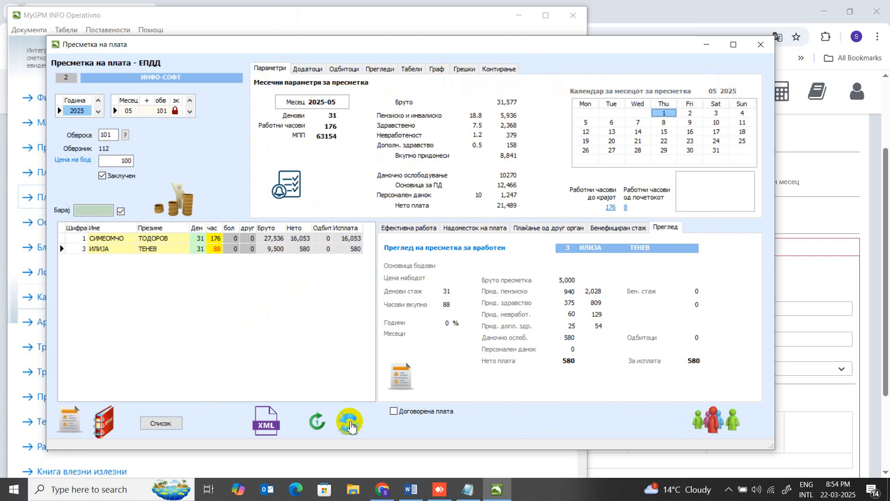
{"action": "left_click", "coordinate": [67, 419]}
{"action": "left_click", "coordinate": [354, 25]}
{"action": "left_click", "coordinate": [200, 241]}
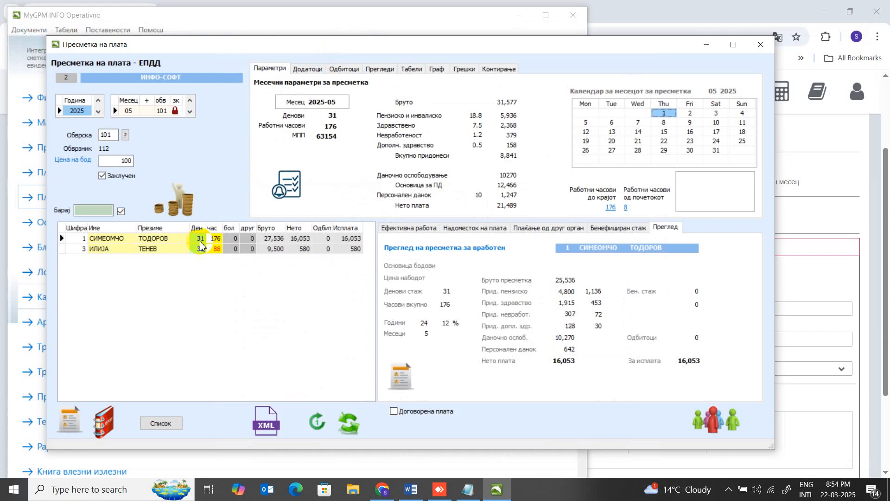
Preview the month 05 payroll recapitulation, read it through to its end, and close it
{"action": "left_click", "coordinate": [100, 422]}
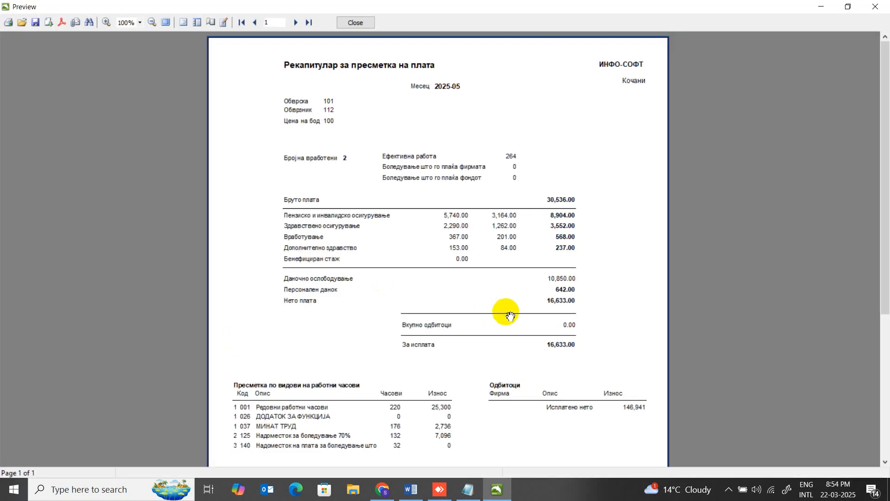
{"action": "scroll", "coordinate": [511, 312], "scroll_direction": "down", "scroll_amount": 3}
{"action": "scroll", "coordinate": [511, 319], "scroll_direction": "up", "scroll_amount": 3}
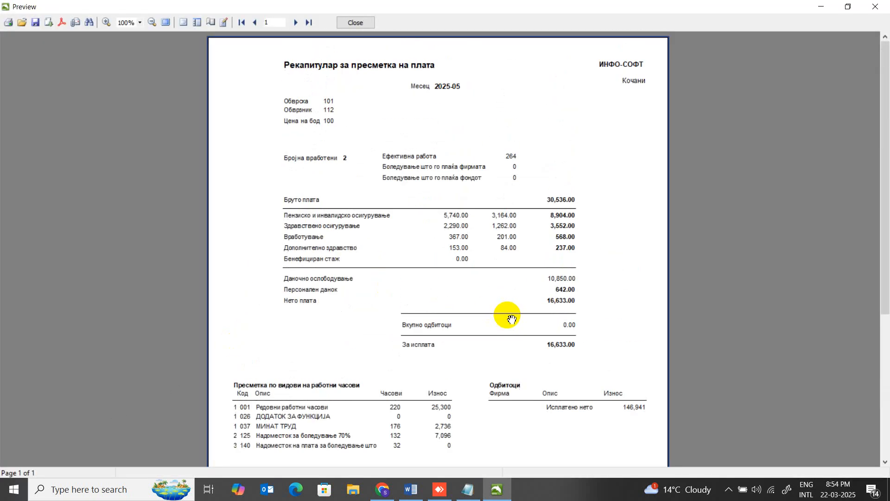
{"action": "left_click", "coordinate": [355, 23]}
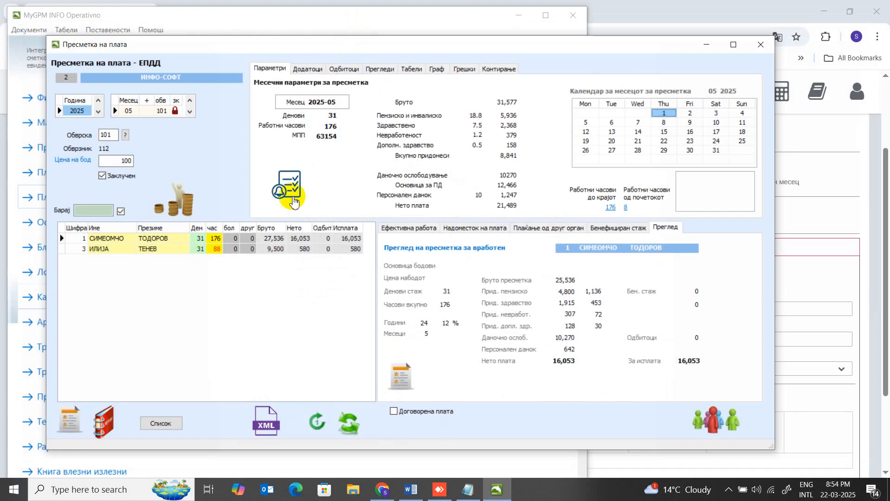
Preview the month 05 payment list, check the employees on both pages, and close it
{"action": "left_click", "coordinate": [155, 425]}
{"action": "scroll", "coordinate": [373, 280], "scroll_direction": "down", "scroll_amount": 2}
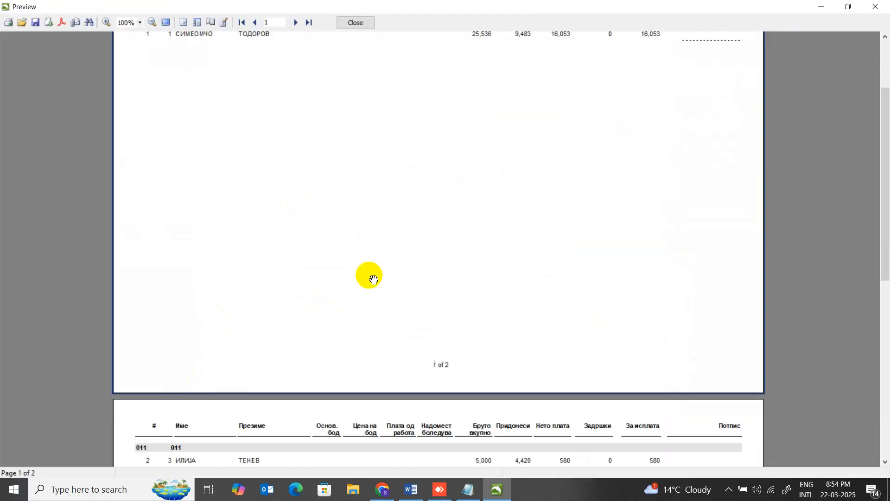
{"action": "scroll", "coordinate": [374, 280], "scroll_direction": "down", "scroll_amount": 3}
{"action": "scroll", "coordinate": [371, 283], "scroll_direction": "up", "scroll_amount": 5}
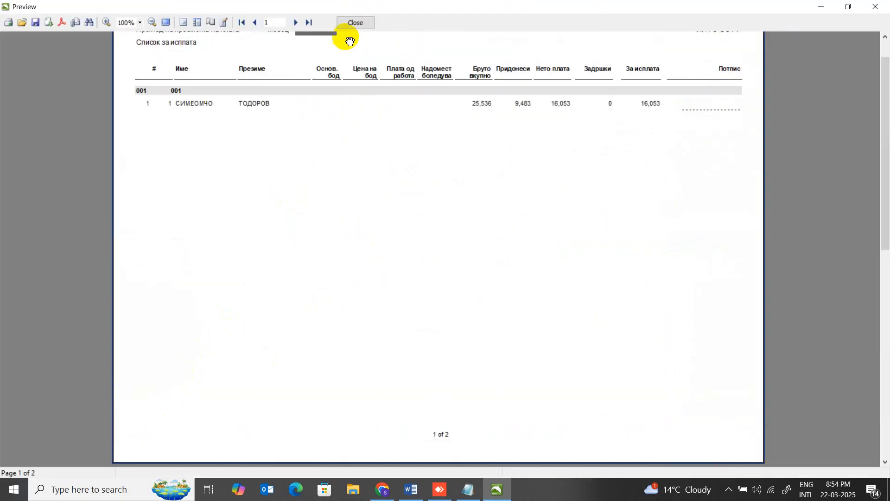
{"action": "left_click", "coordinate": [355, 22]}
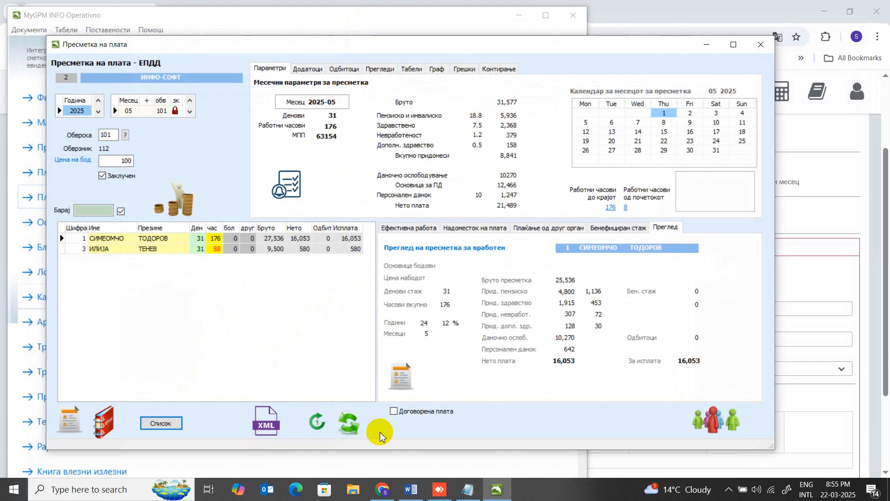
Open the employee master records from the payroll calculation, examine the employee columns, and return to the payroll
{"action": "left_click", "coordinate": [352, 423]}
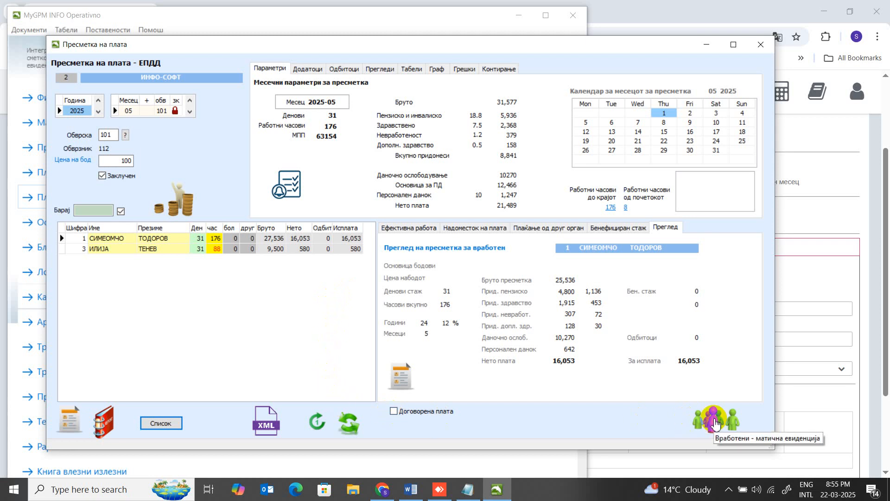
{"action": "left_click", "coordinate": [715, 423]}
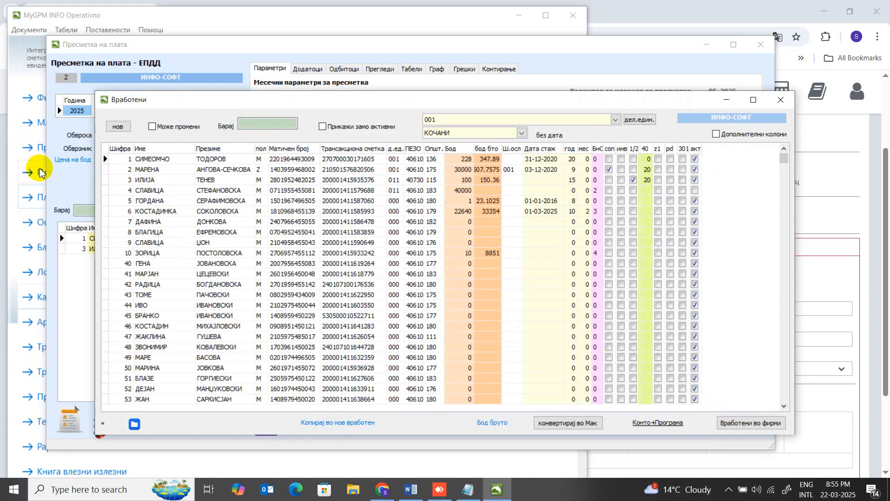
{"action": "left_click", "coordinate": [780, 102]}
{"action": "left_click", "coordinate": [717, 420]}
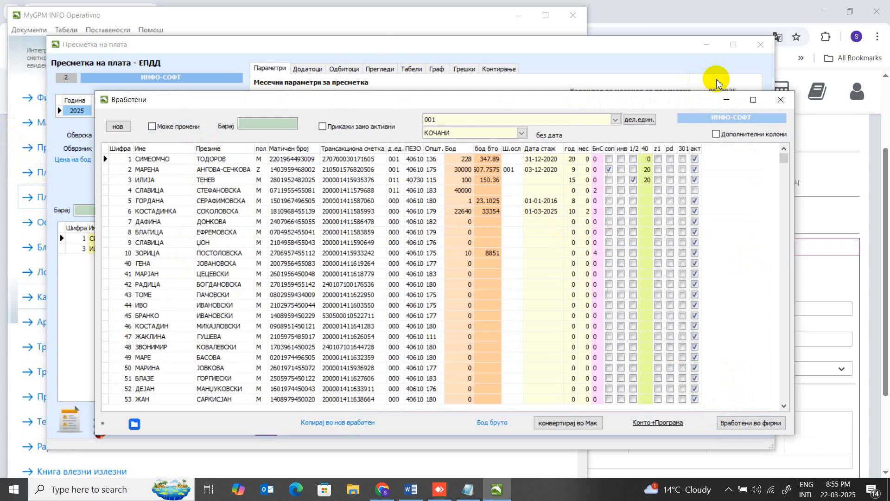
{"action": "left_click", "coordinate": [782, 100]}
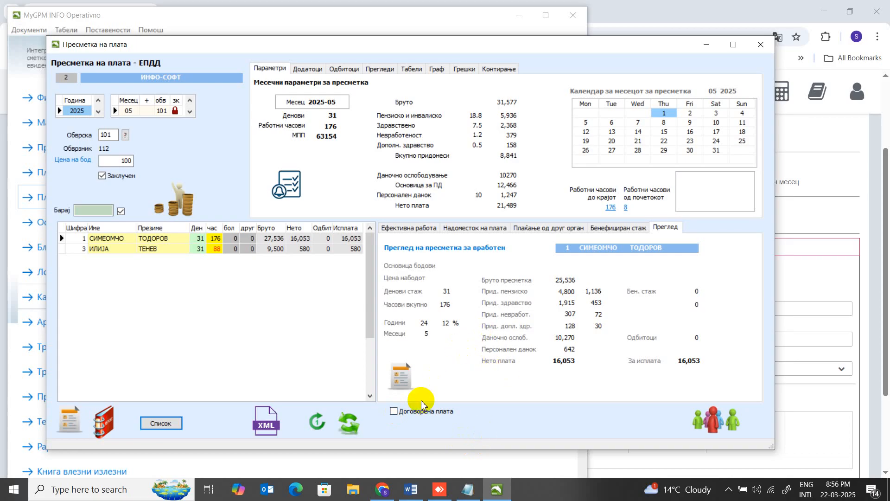
Show the Договорена плата columns, inspect the agreed net fields of employees 1 and 3, and turn the option off
{"action": "left_click", "coordinate": [394, 415]}
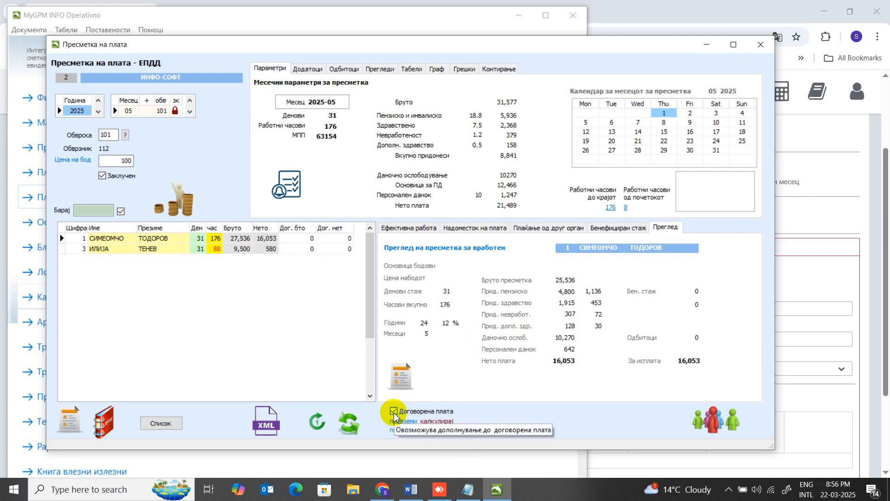
{"action": "left_click", "coordinate": [328, 238]}
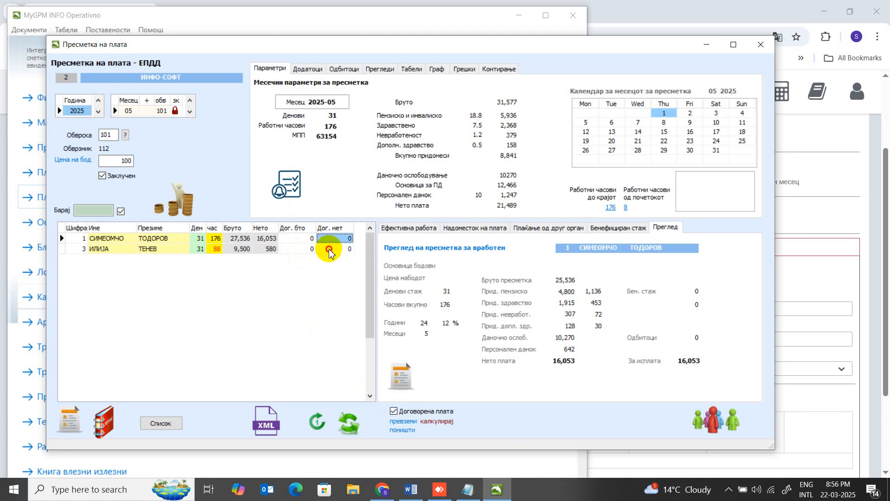
{"action": "left_click", "coordinate": [330, 250]}
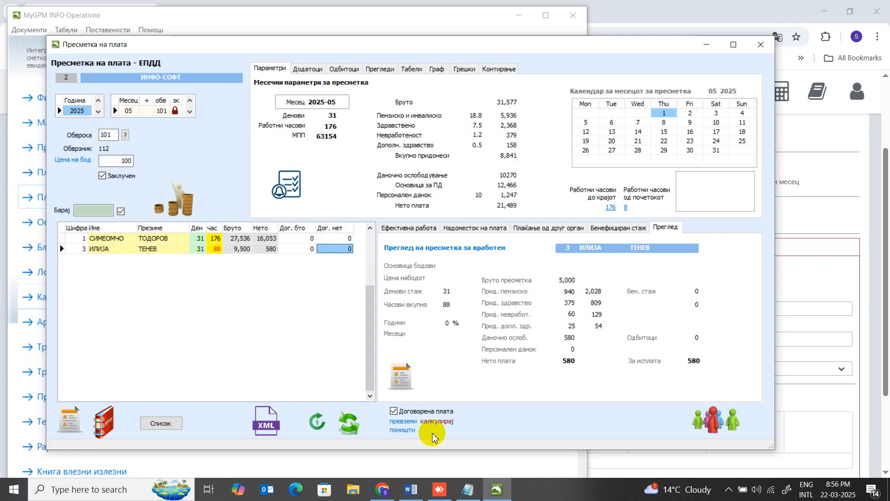
{"action": "left_click", "coordinate": [393, 411]}
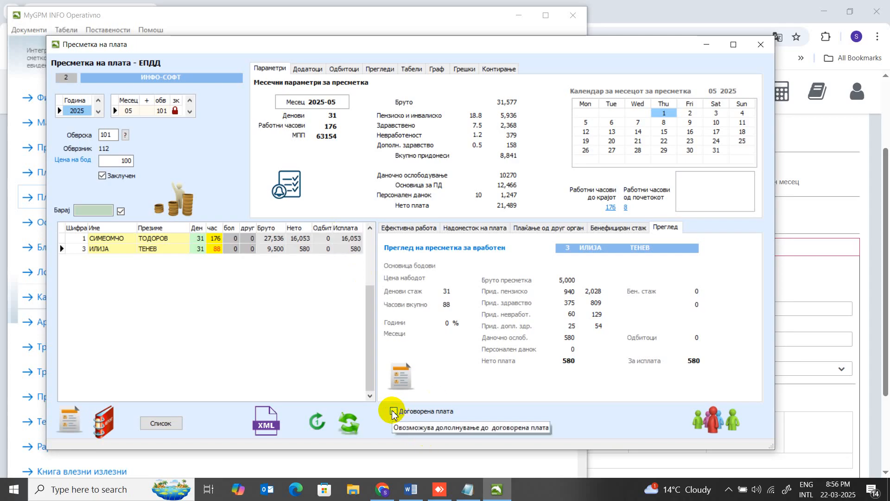